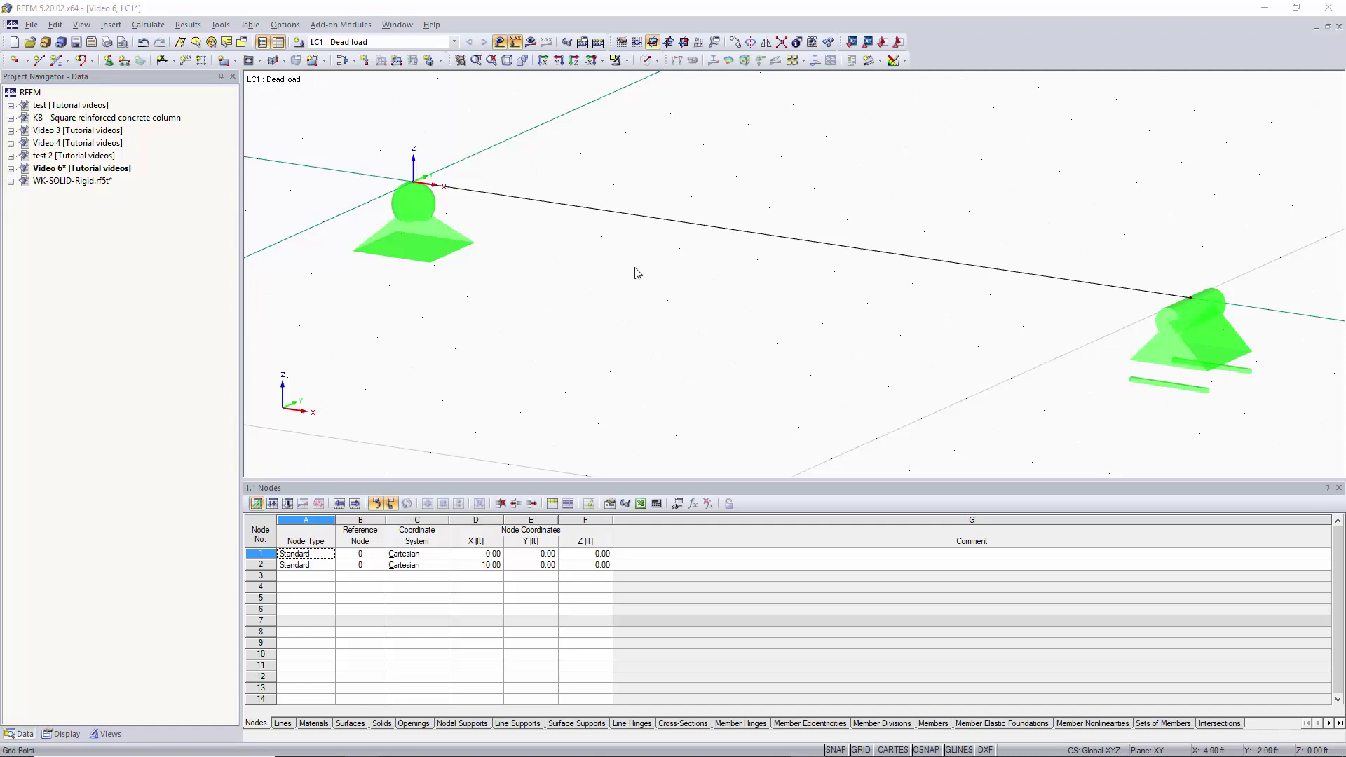
Step: Start a new line load with the single concentrated force distribution P
middle_click_drag(810, 322, 776, 335)
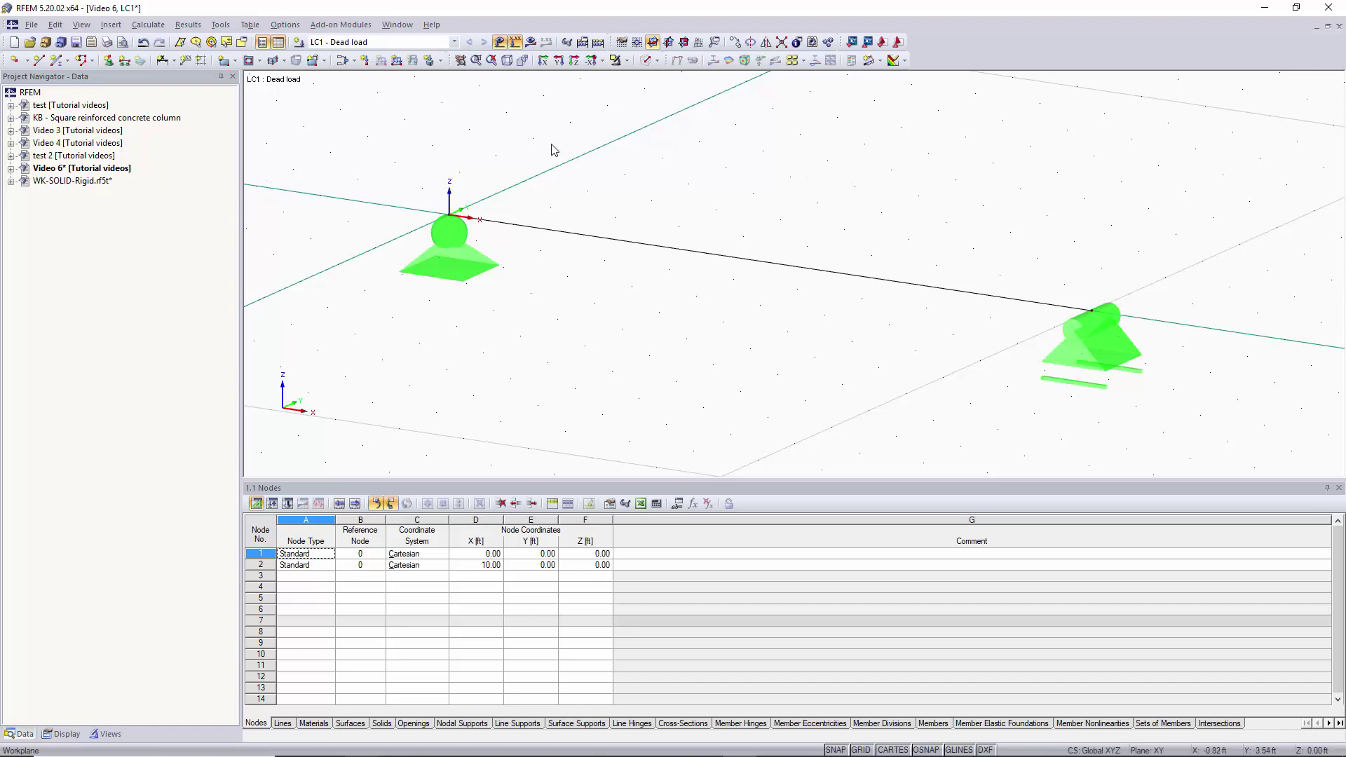
left_click(397, 63)
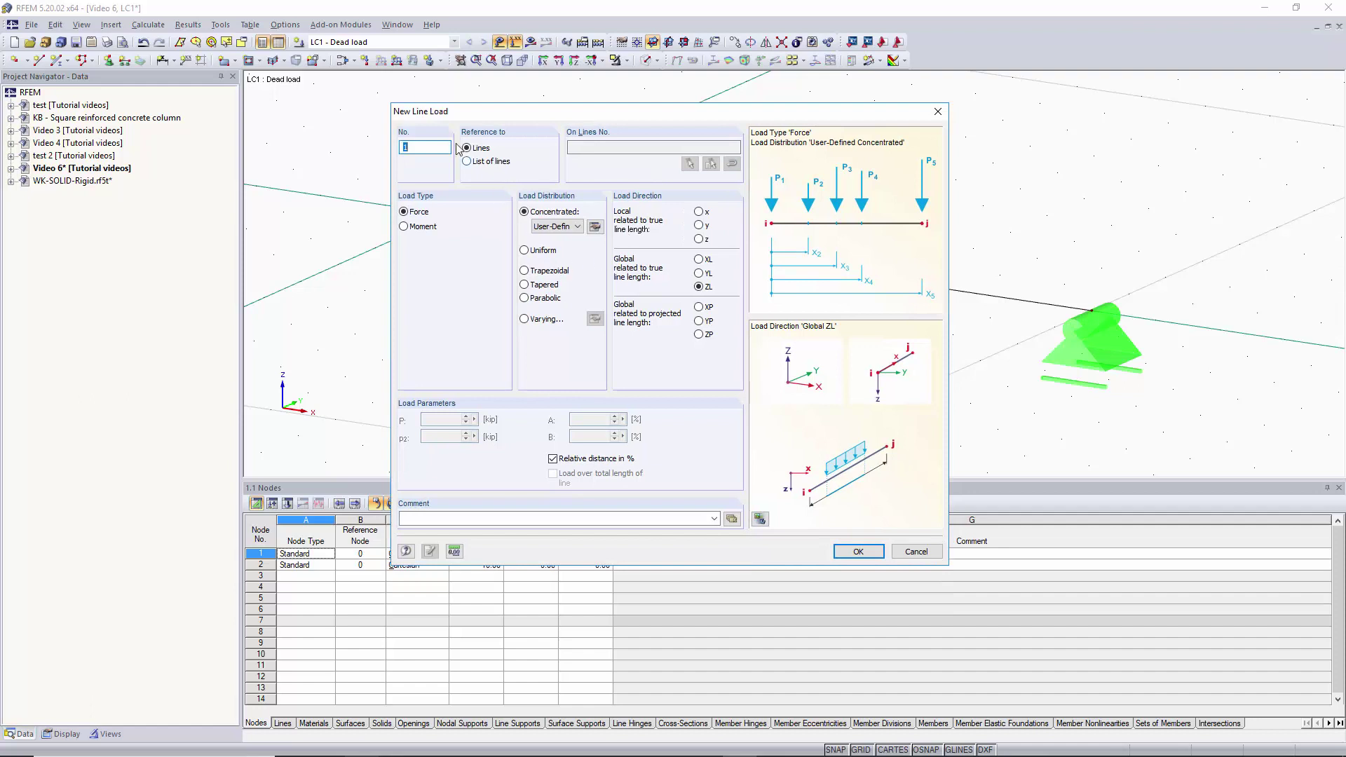
left_click(570, 227)
left_click(559, 237)
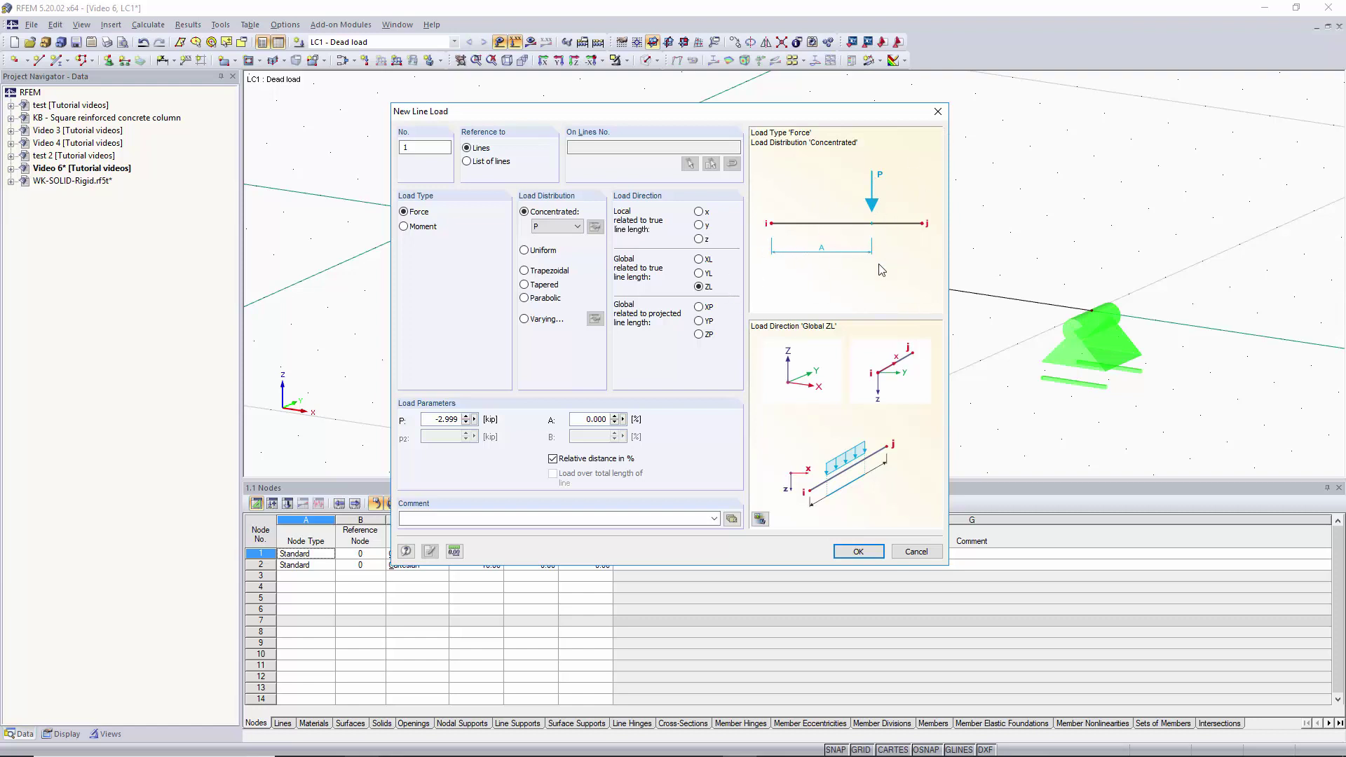
Step: Set the force P to -3 kip at a relative distance A of 50% and apply the load to the beam line
double_click(446, 419)
type("-3")
key("Tab")
left_click(553, 459)
key("shift+Tab")
type("50")
left_click(863, 552)
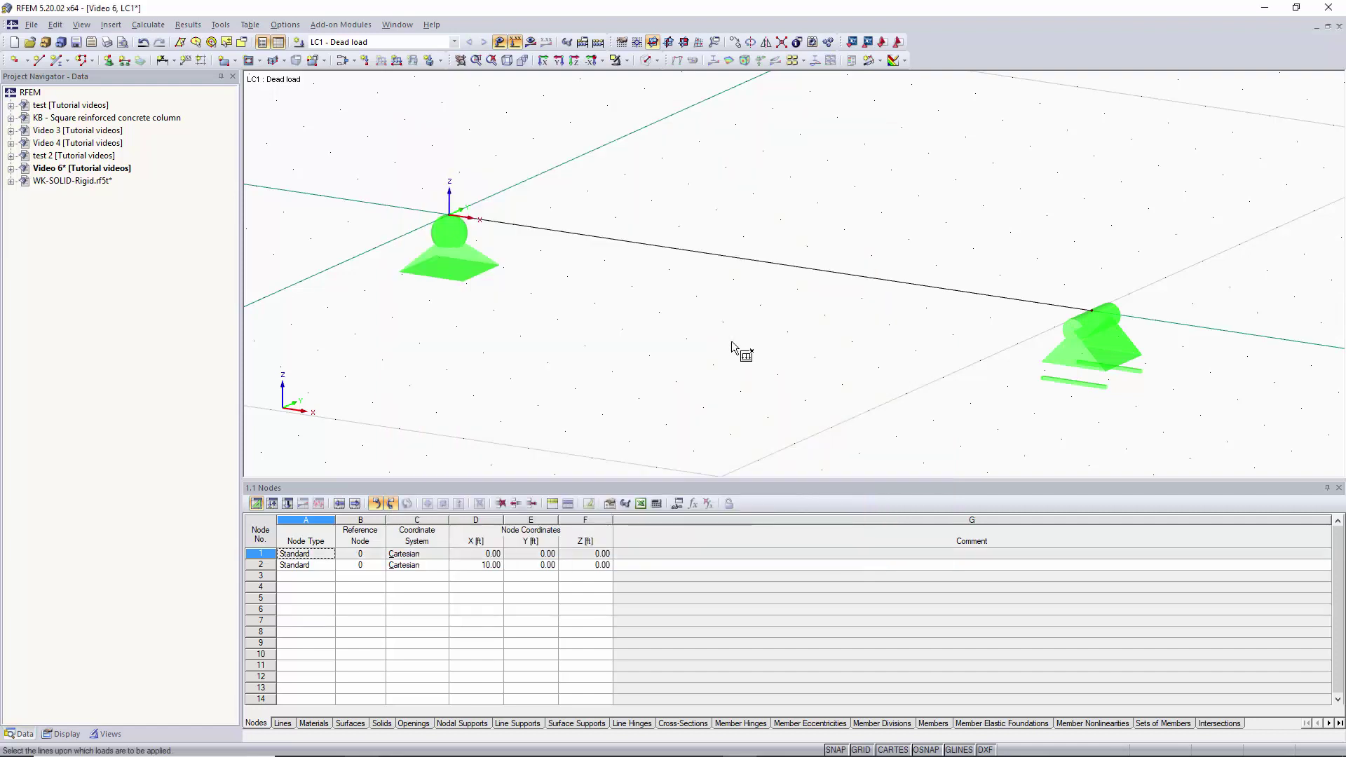
left_click(777, 262)
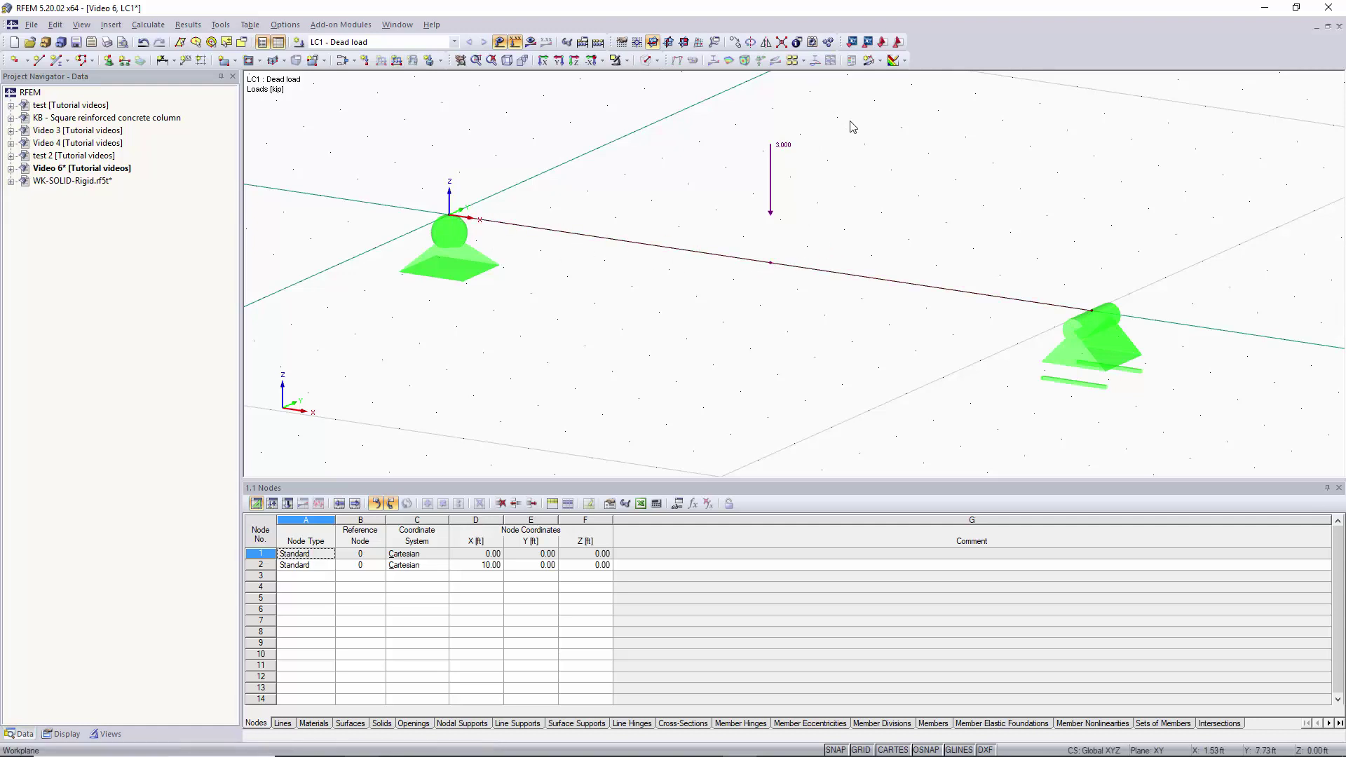
Step: Delete the midspan point load and start a new line load with the n x P concentrated distribution
left_click_drag(899, 116, 666, 224)
key("Delete")
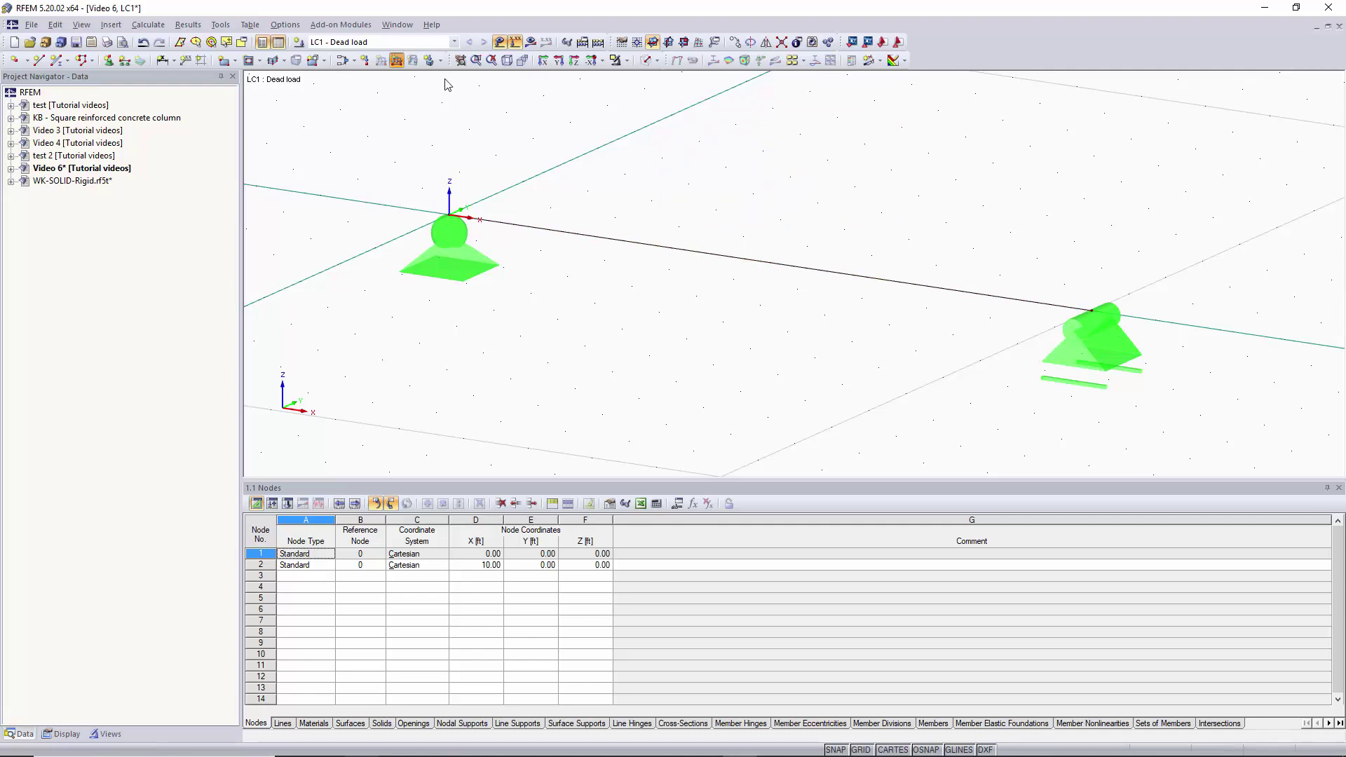
left_click(584, 270)
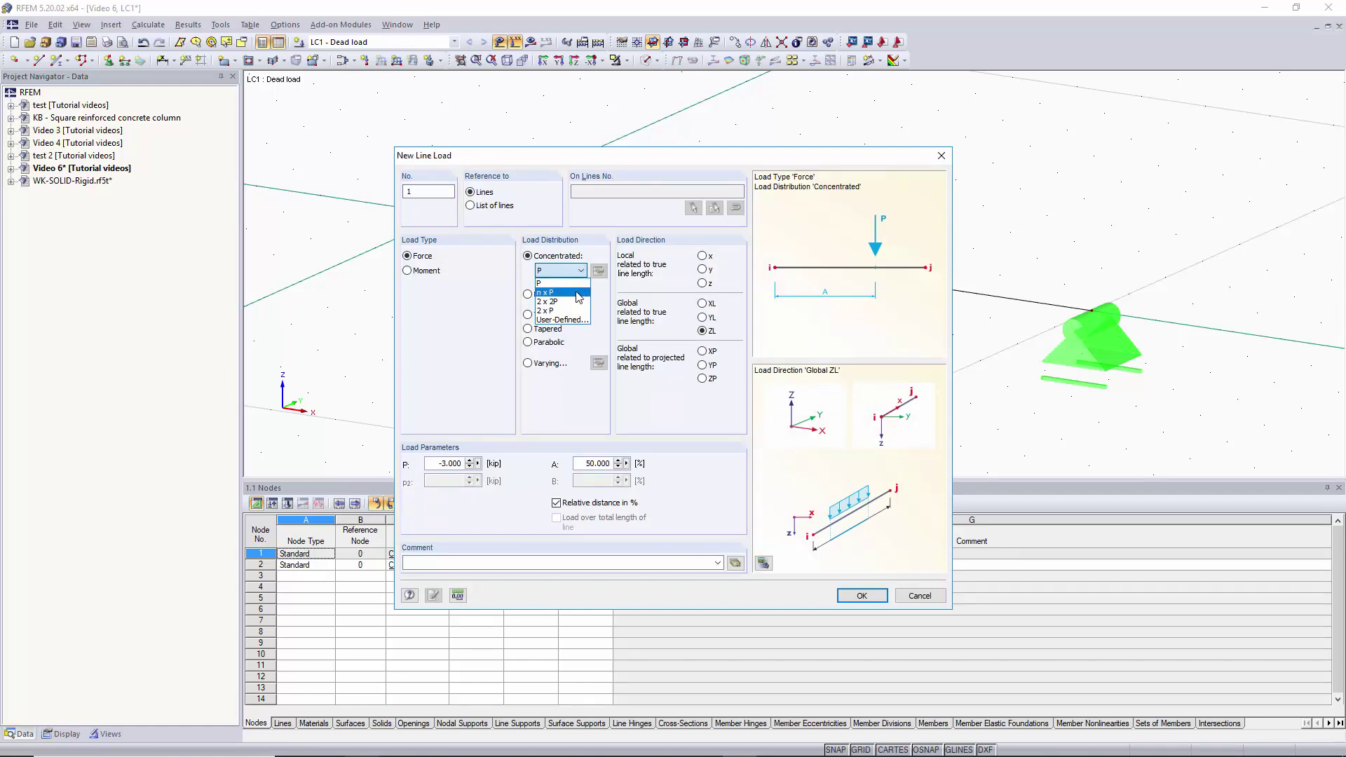
left_click(579, 293)
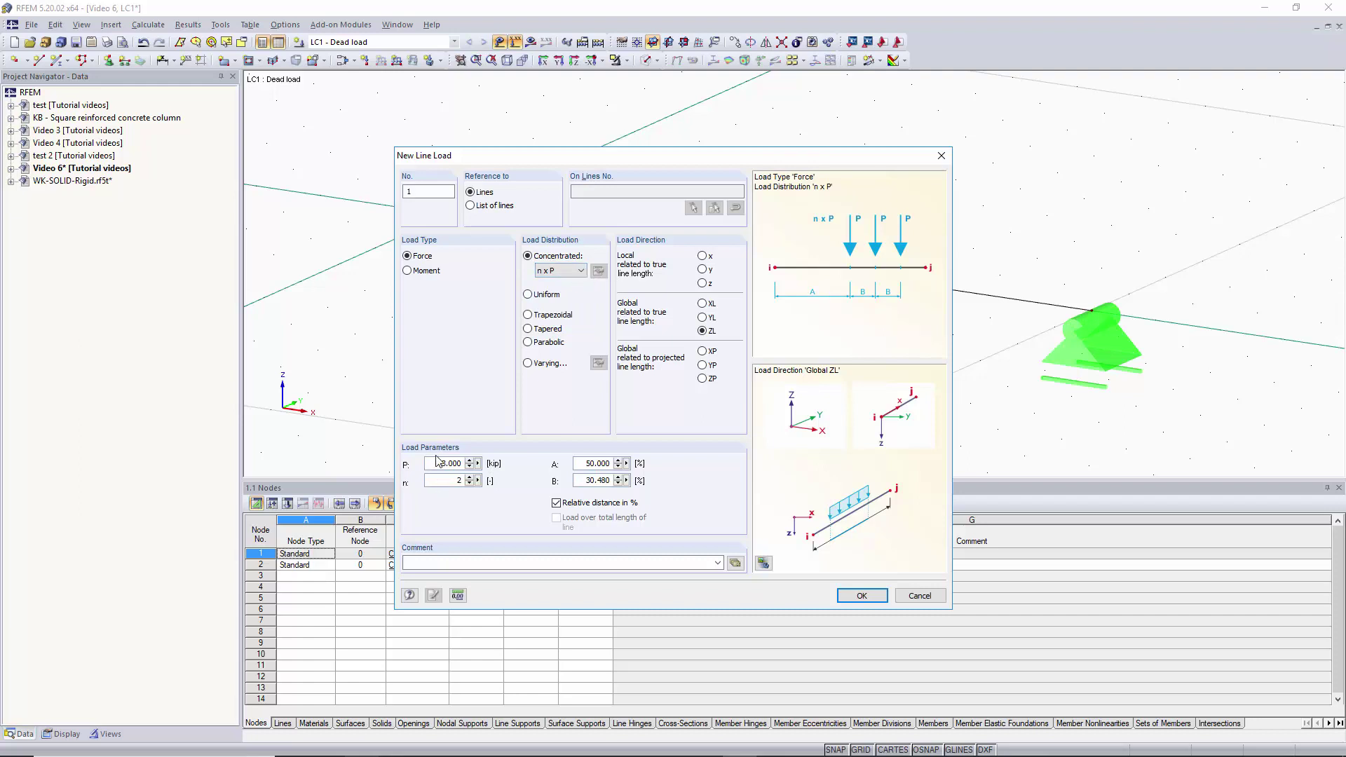
Step: Define six forces with A at 0% and a spacing B of 20%, and apply them to the beam line
double_click(444, 479)
key("Tab")
type("0")
key("Tab")
type("20")
left_click(860, 596)
left_click(753, 256)
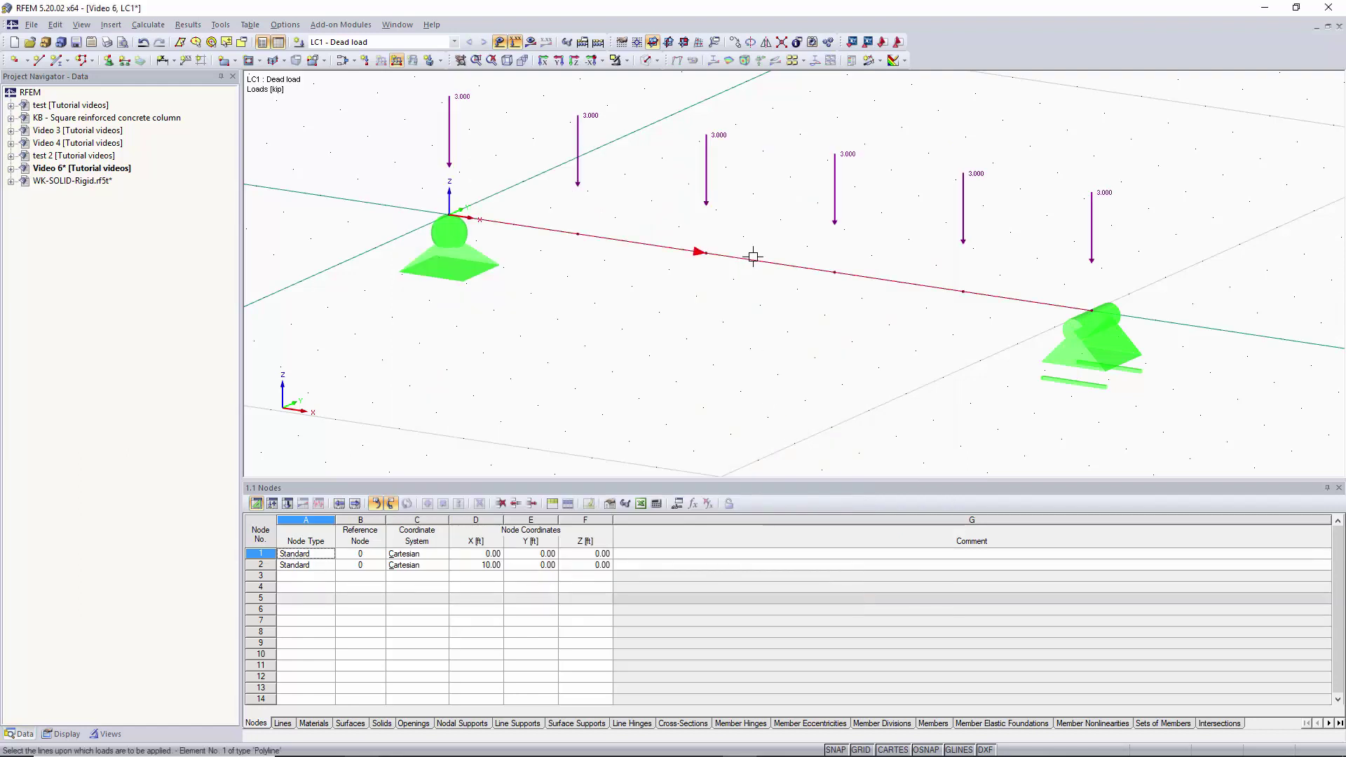
key("Escape")
scroll(765, 287, "down", 2)
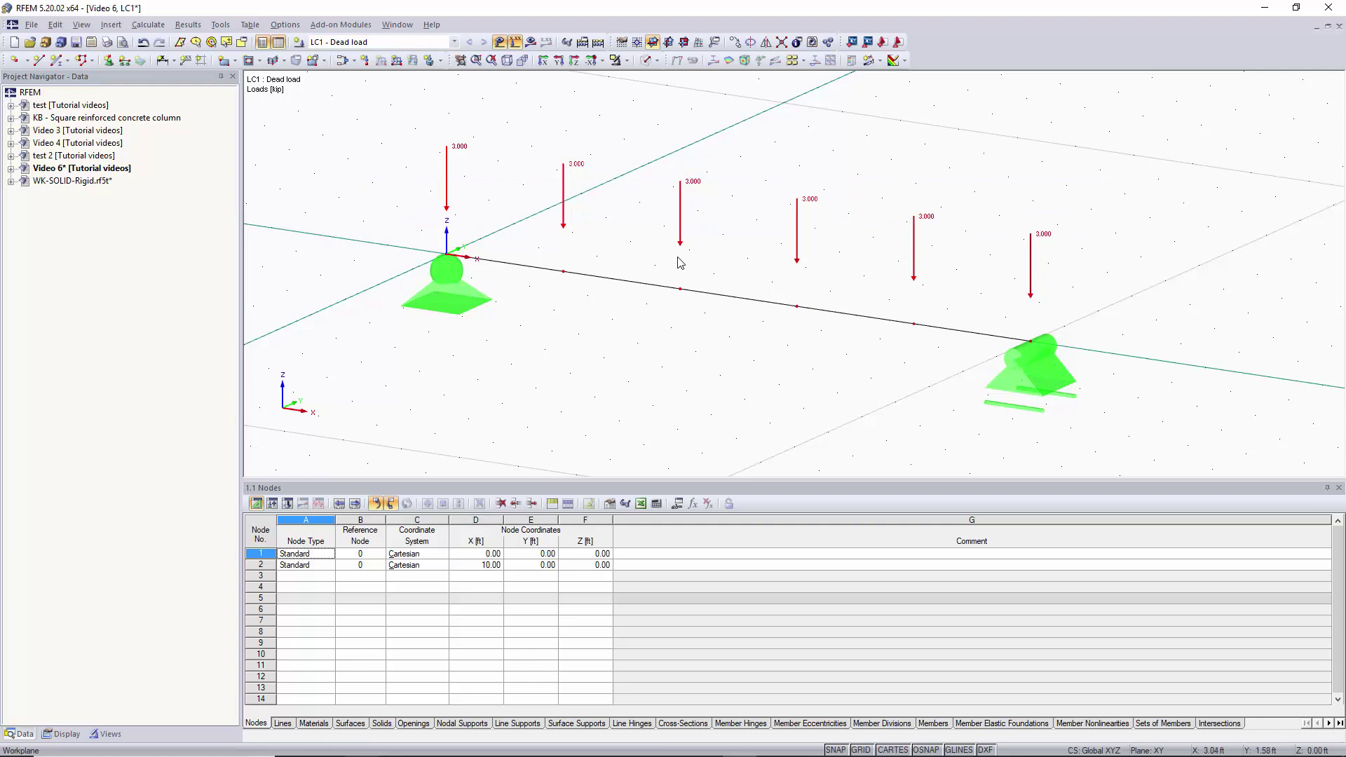
Step: Delete the row of point loads and start a new line load with the 2 x 2P distribution
key("ctrl+l")
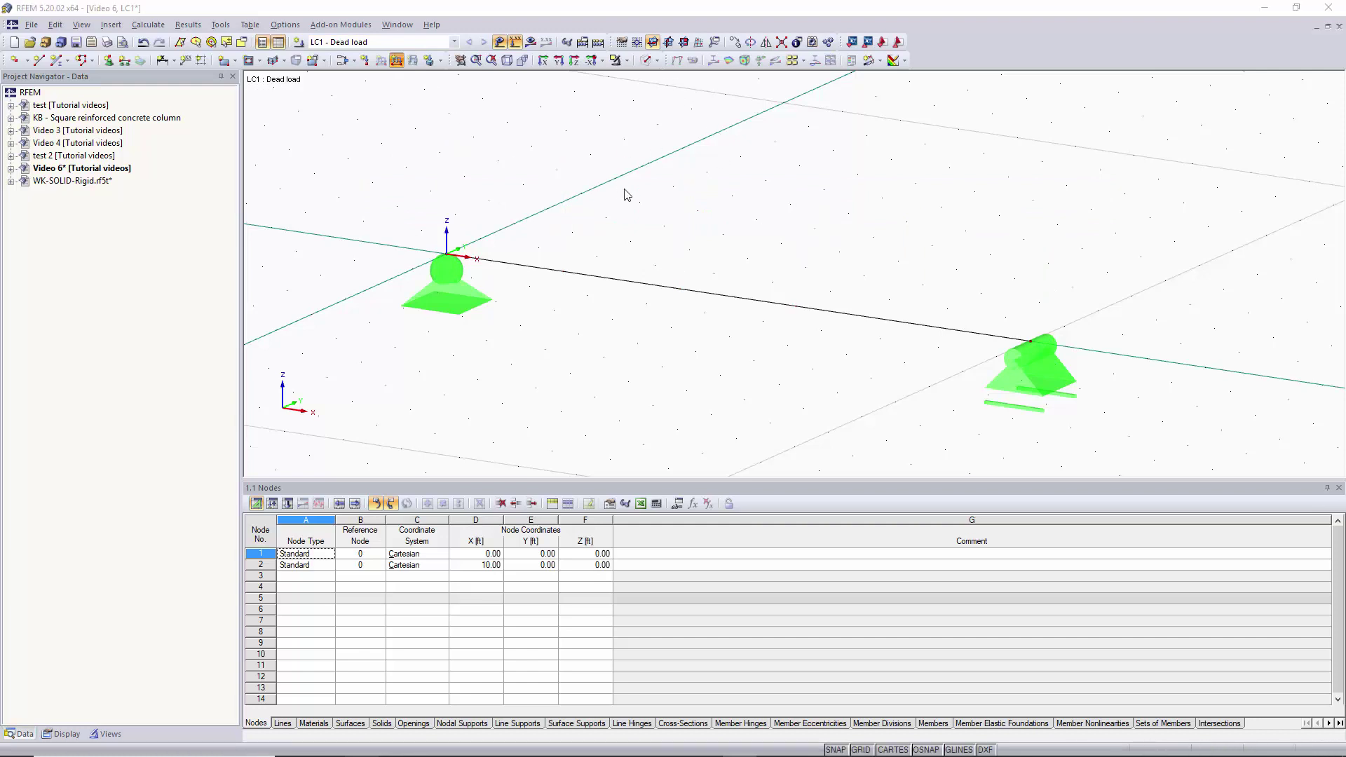
key("ctrl+l")
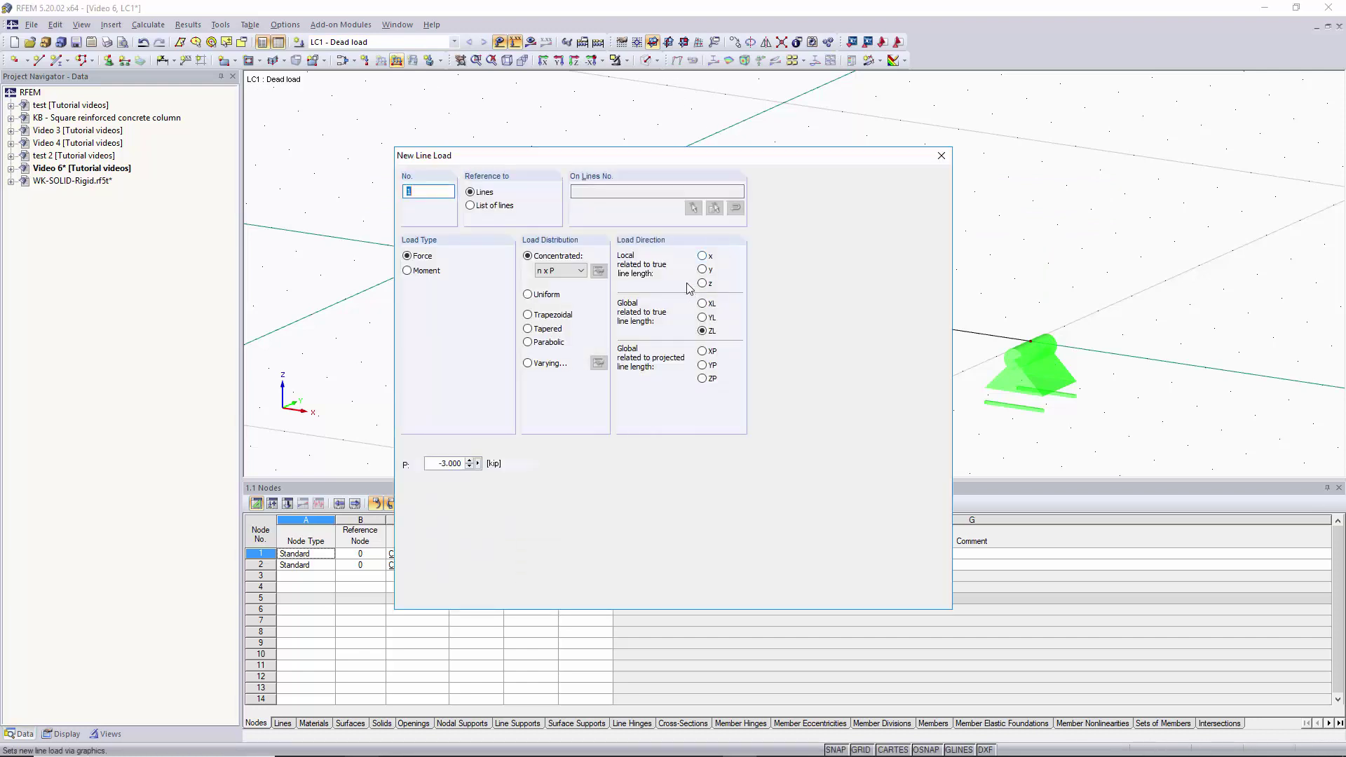
left_click(577, 241)
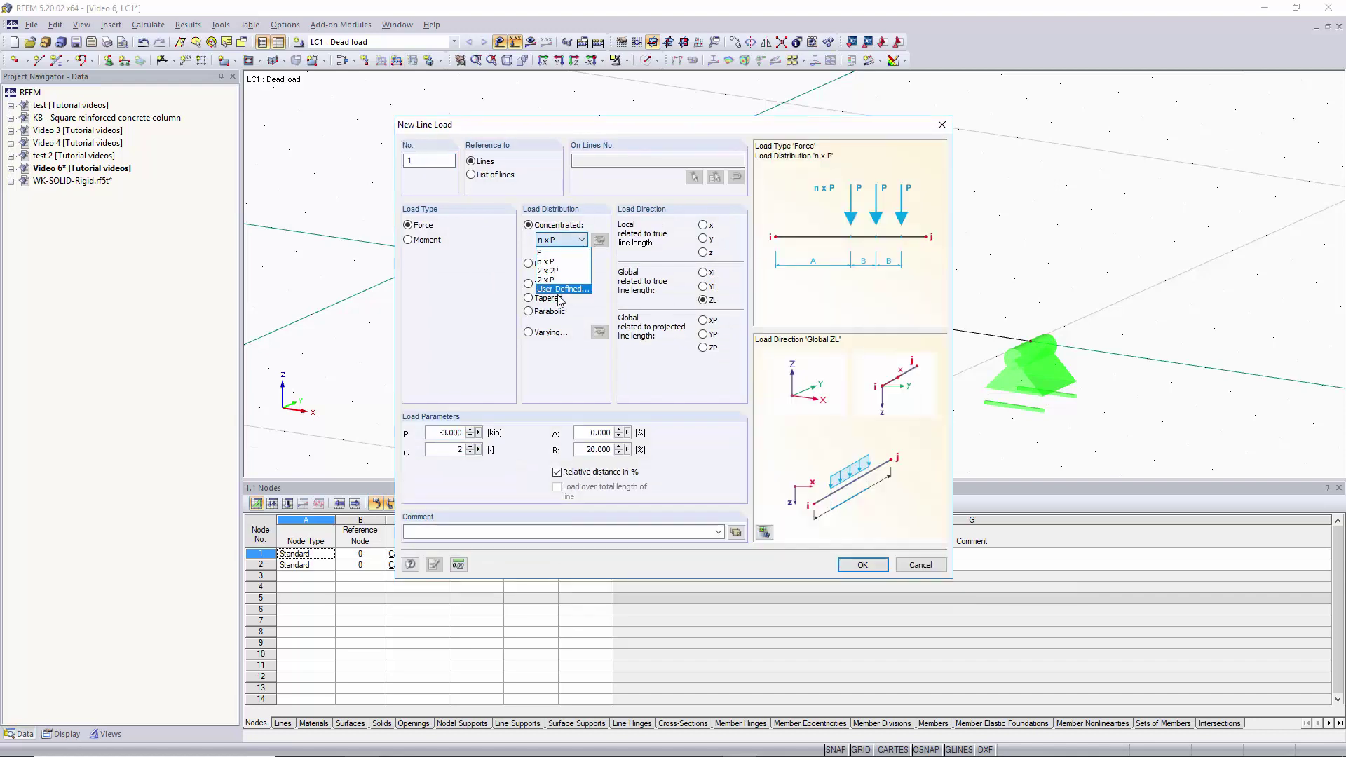
left_click(570, 271)
left_click(577, 240)
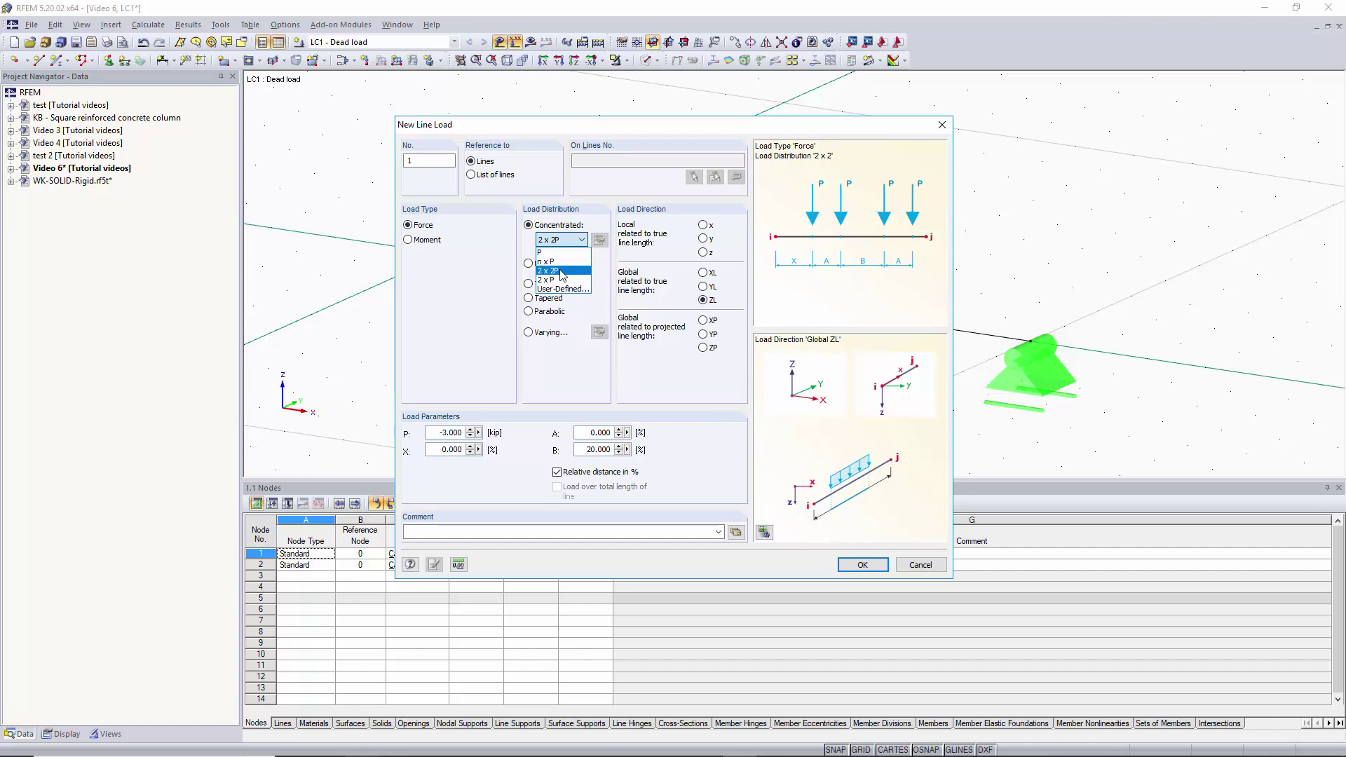
left_click(562, 272)
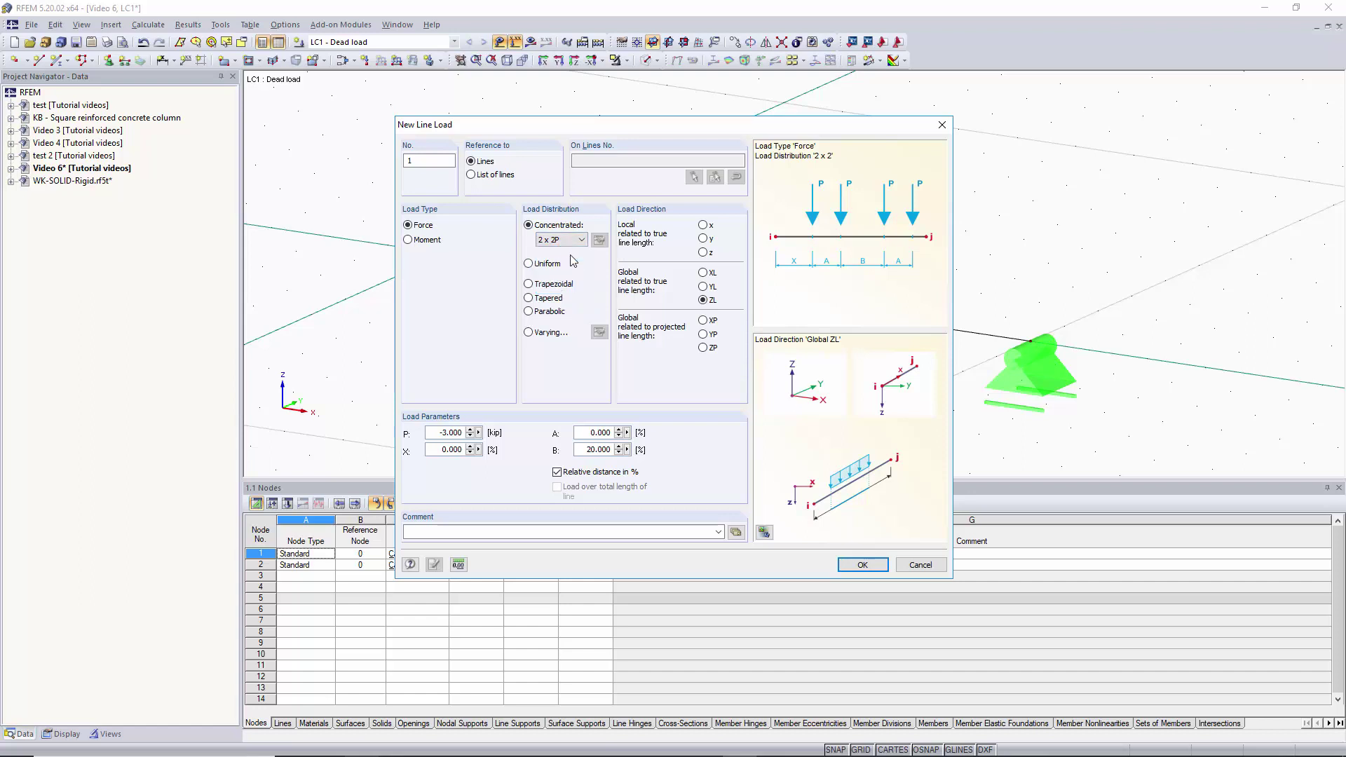
Step: Set distances X, A and B to 10% each for the paired forces and apply the load to the beam line
double_click(457, 432)
left_click(446, 450)
left_click_drag(443, 449, 496, 464)
type("10")
left_click_drag(587, 432, 655, 430)
type("10")
left_click_drag(582, 451, 673, 450)
type("1")
key("Return")
left_click(742, 298)
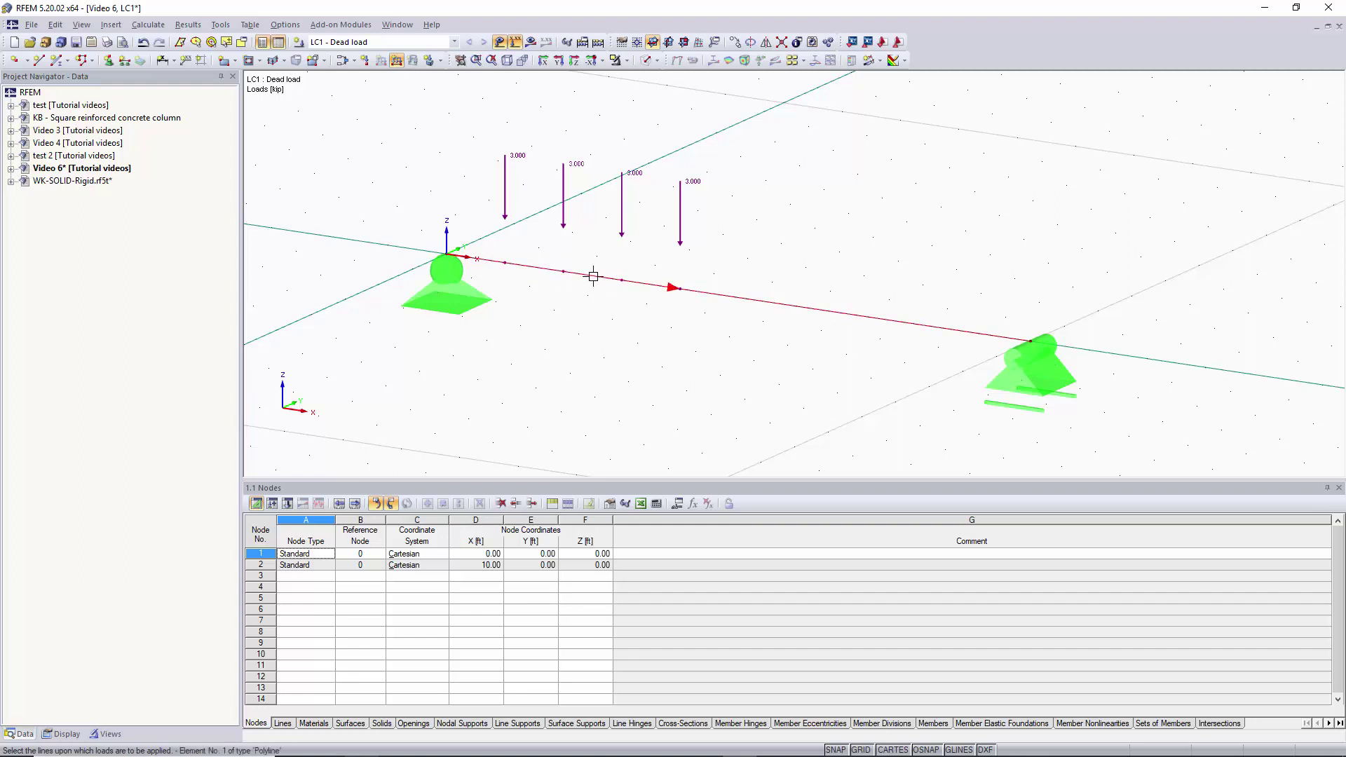
left_click(616, 283)
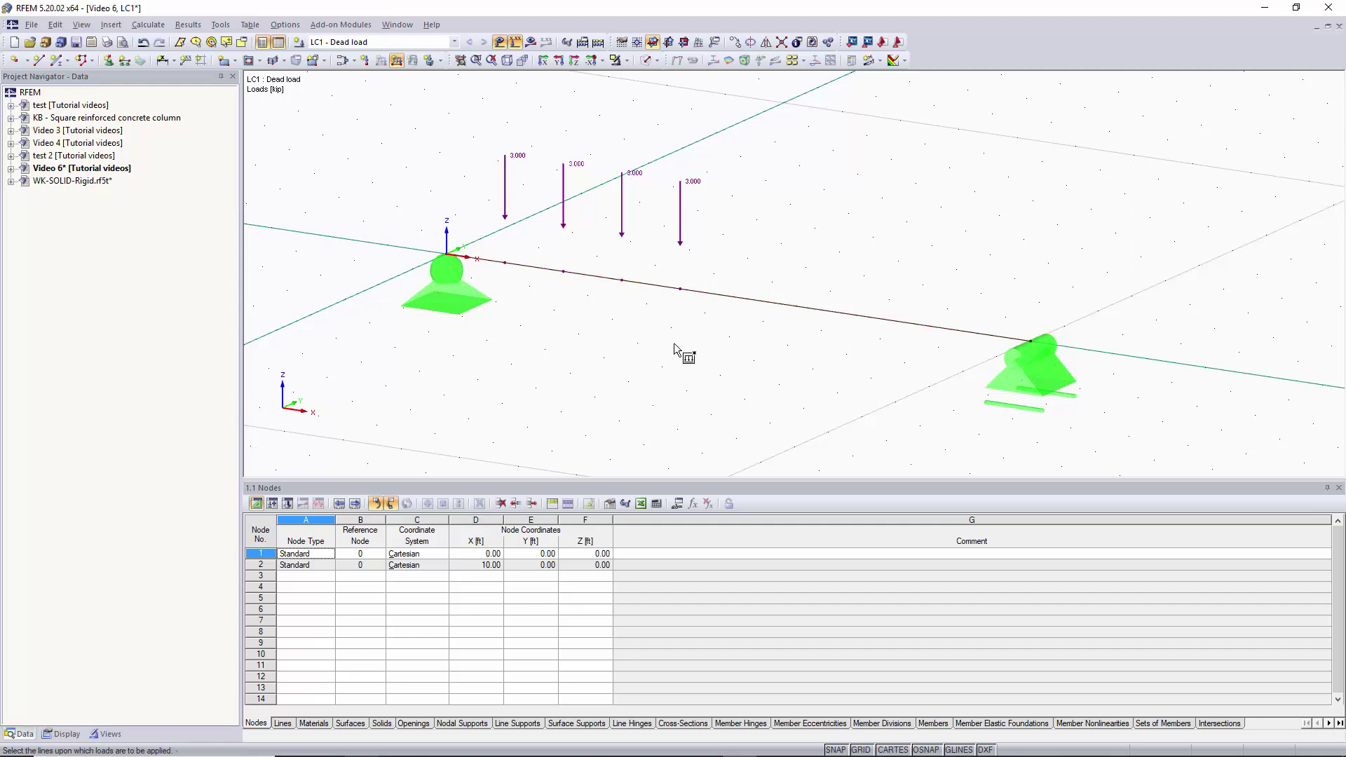
Step: Edit the beam's 2 x 2P line load, setting X to 25% and B to 20%
double_click(801, 315)
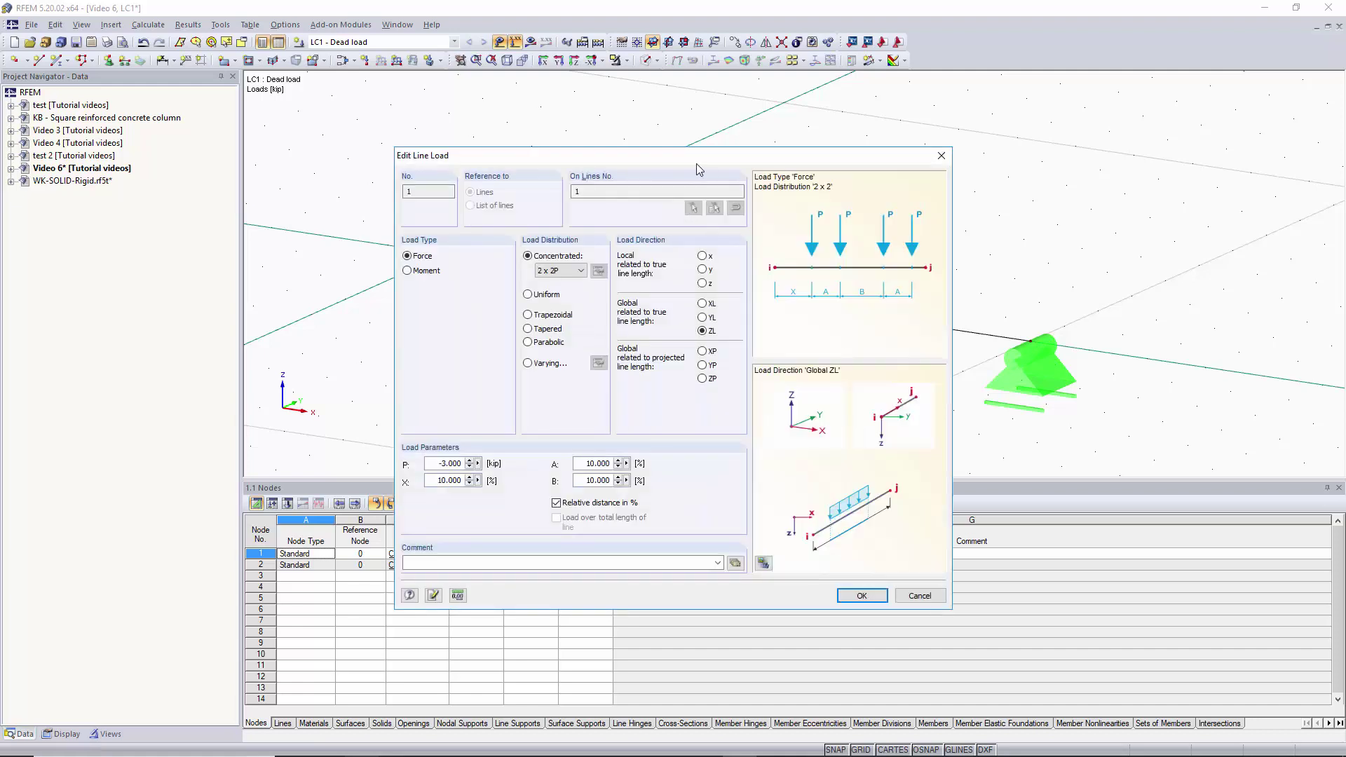
left_click_drag(696, 157, 697, 116)
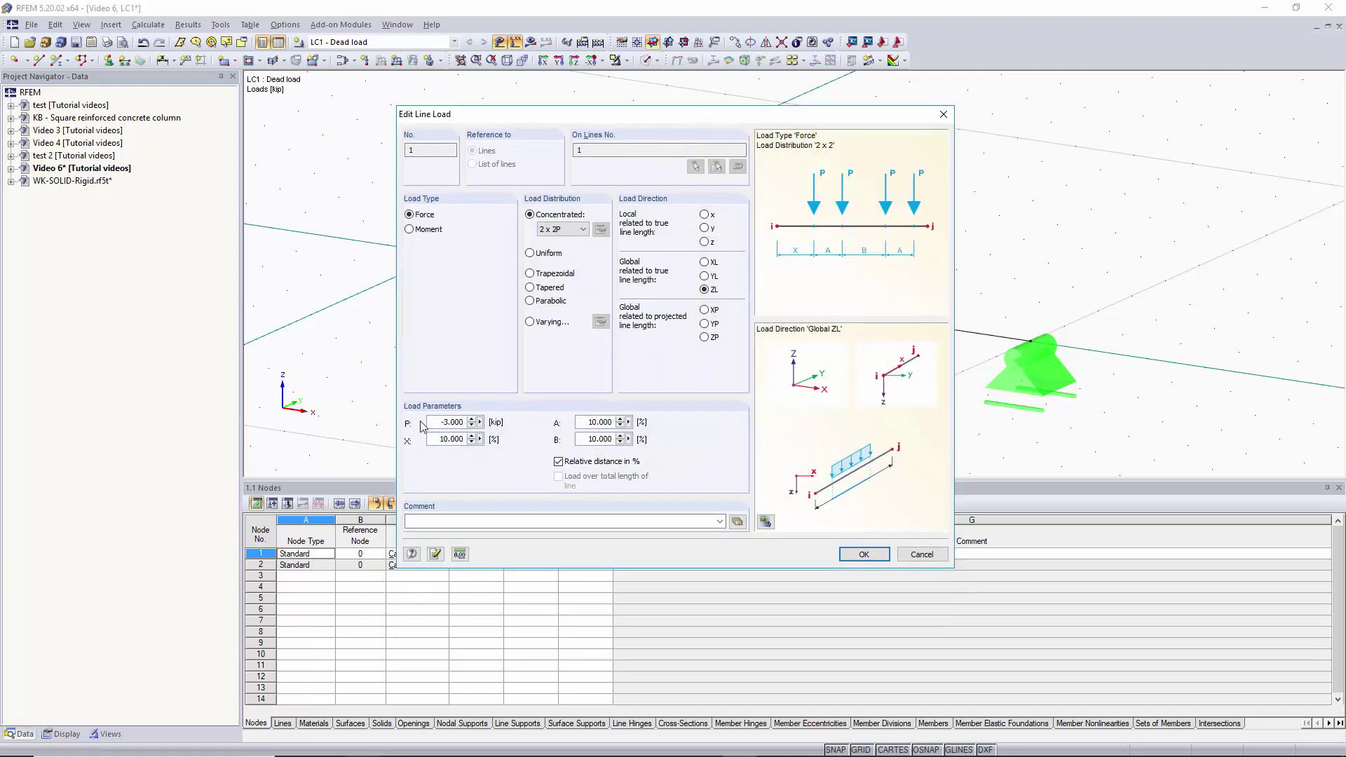
double_click(442, 440)
type("25")
key("Tab")
type("20")
left_click(850, 555)
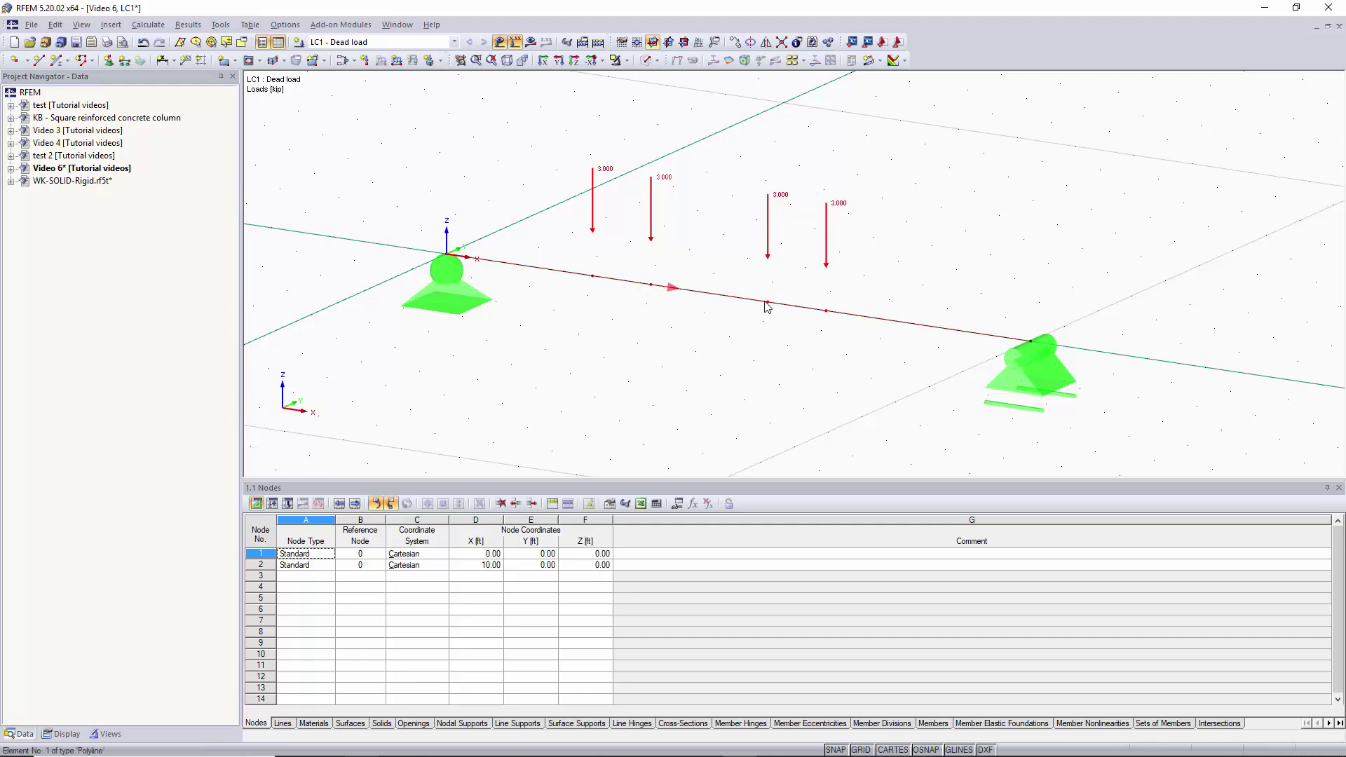
Step: Remove the paired forces from the beam and start a new line load with the 2 x P distribution
key("ctrl+z")
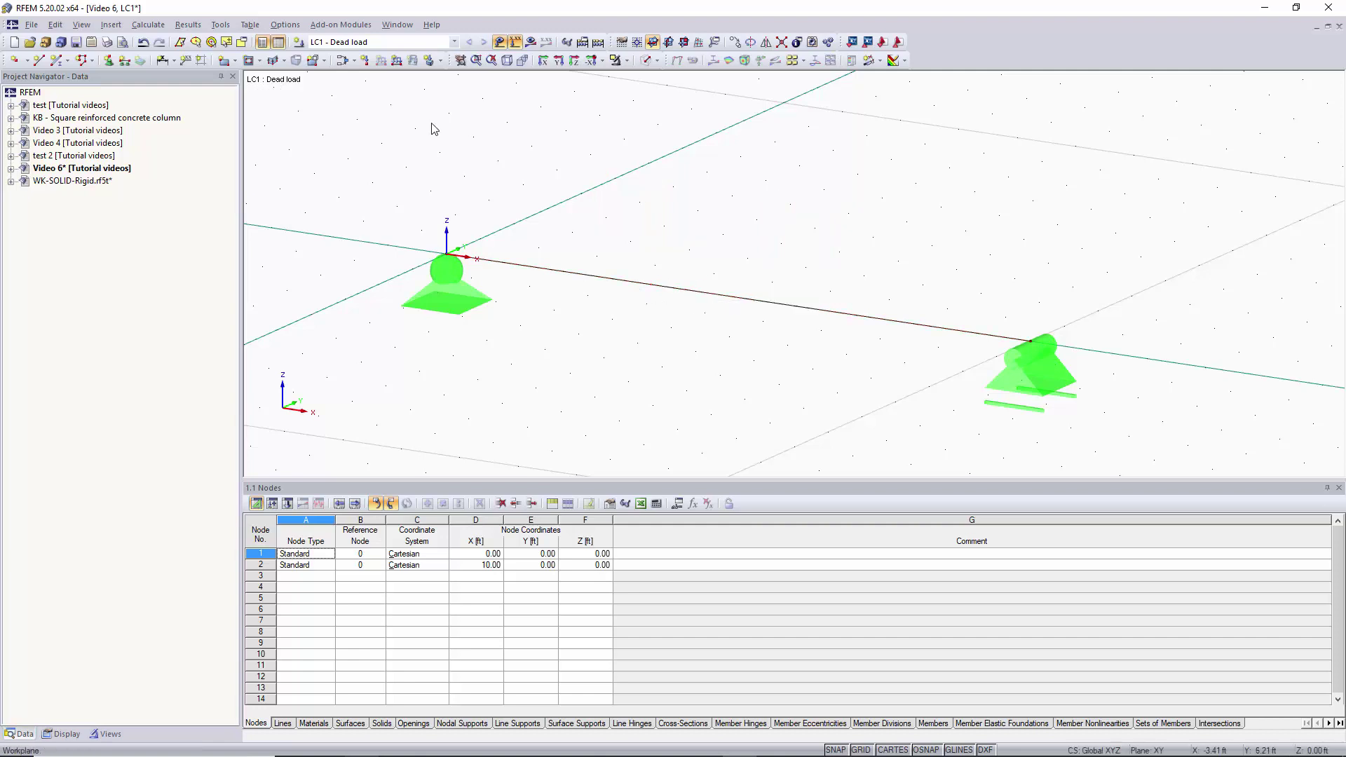
left_click(385, 61)
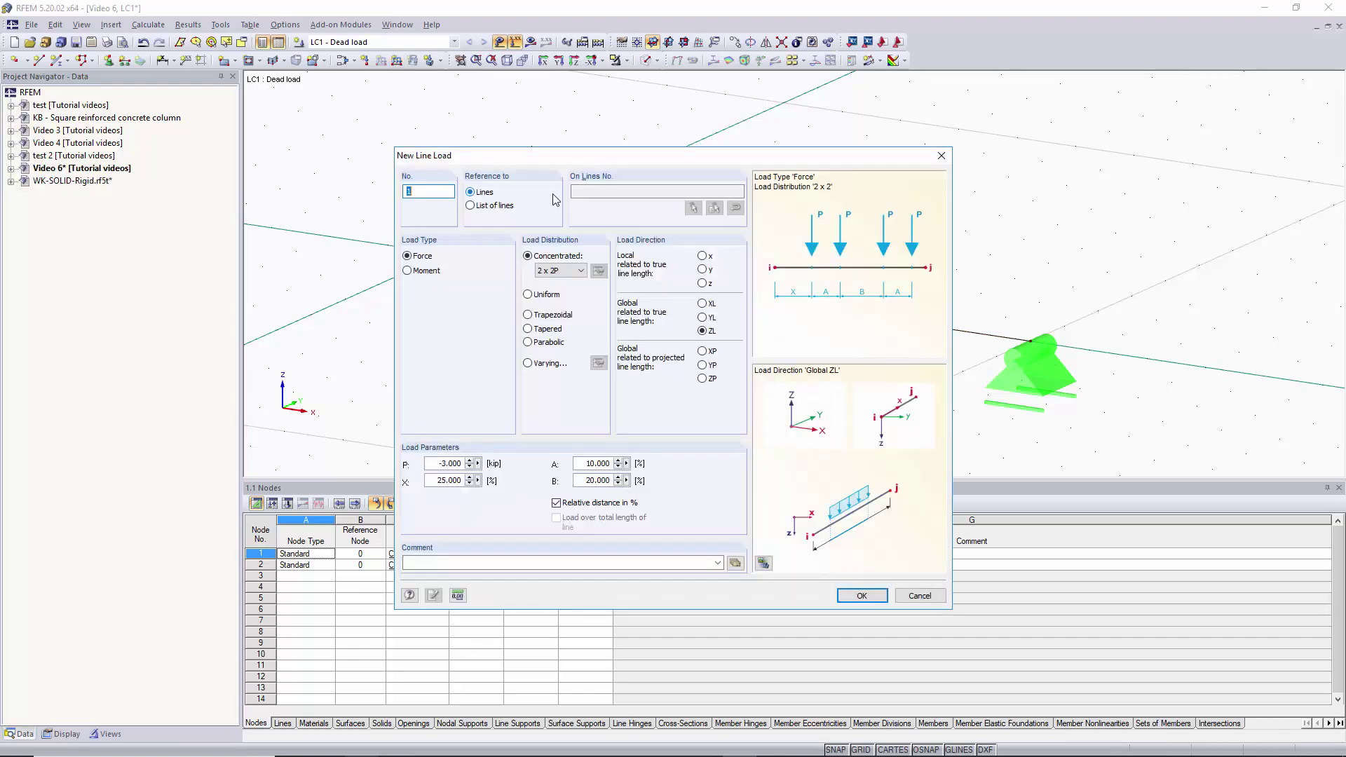
left_click(579, 271)
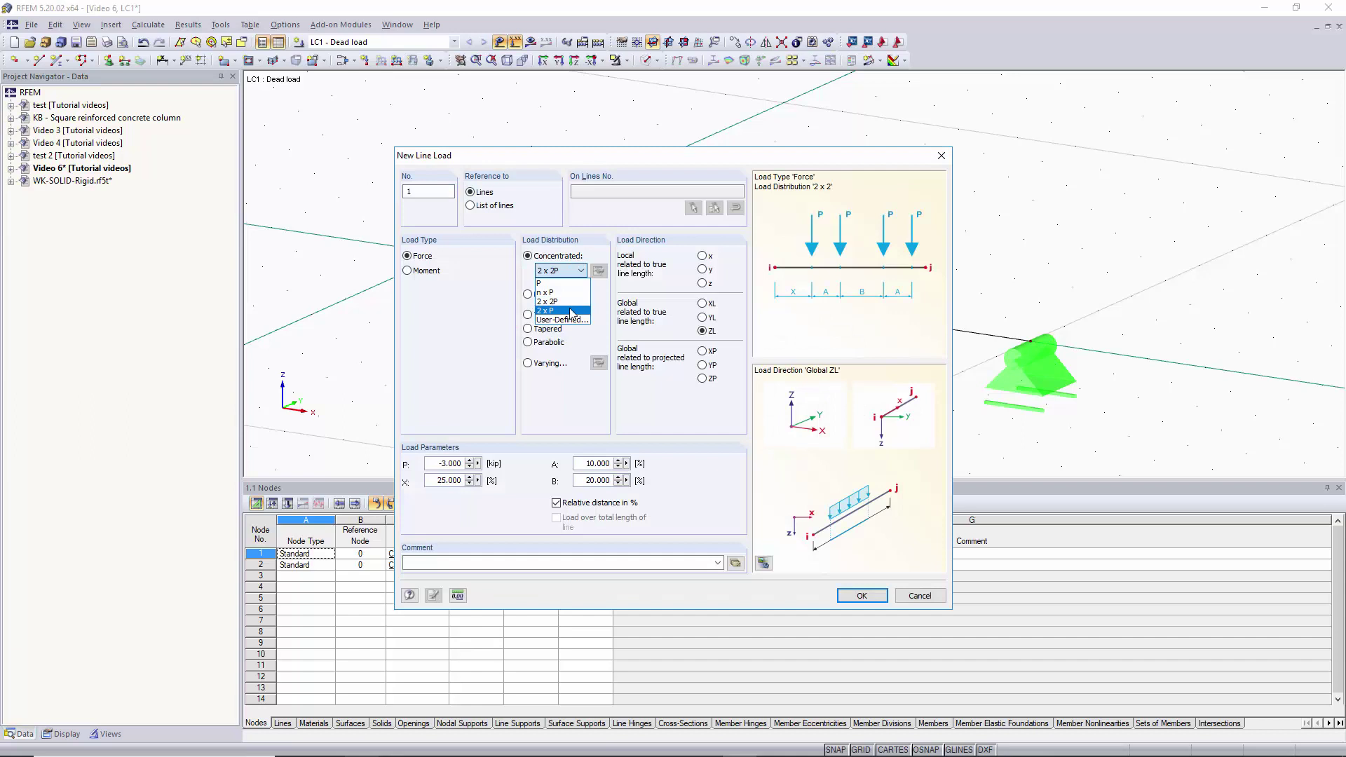
left_click(572, 311)
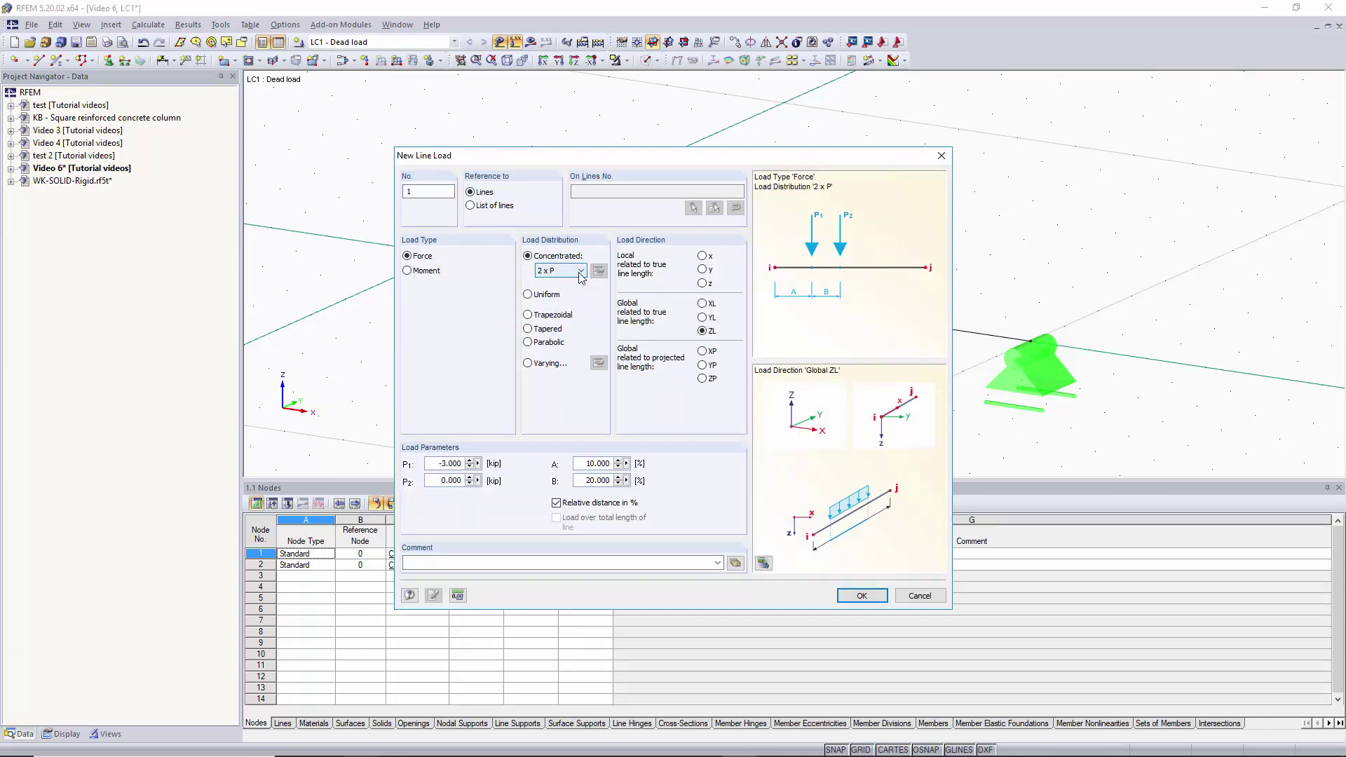
Step: Set P1 to -5 kip, P2 to -3 kip, A to 25% and B to 30%, and apply the load to the beam line
double_click(449, 464)
key("BackSpace")
type("-5")
key("Tab")
type("-3")
key("Tab")
type("25")
key("Tab")
type("30")
left_click(849, 597)
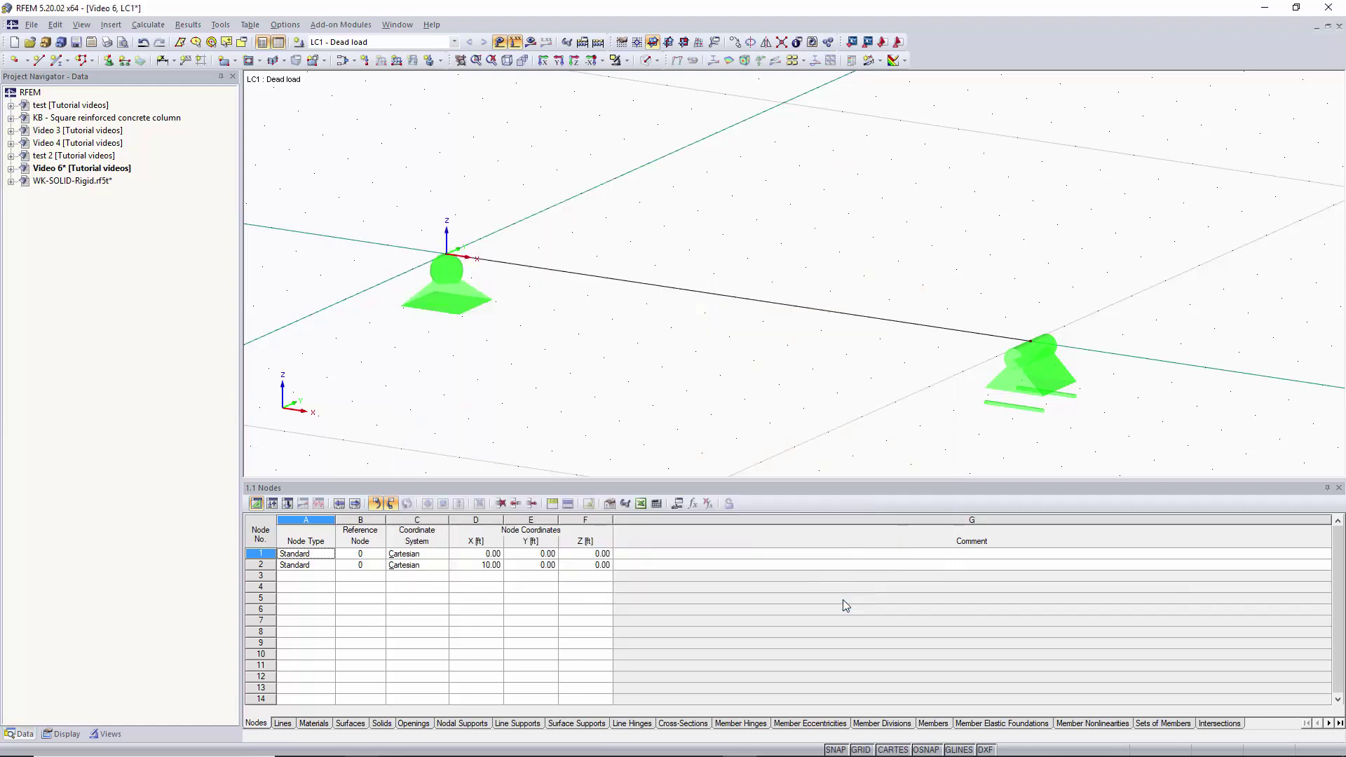
left_click(752, 299)
key("Escape")
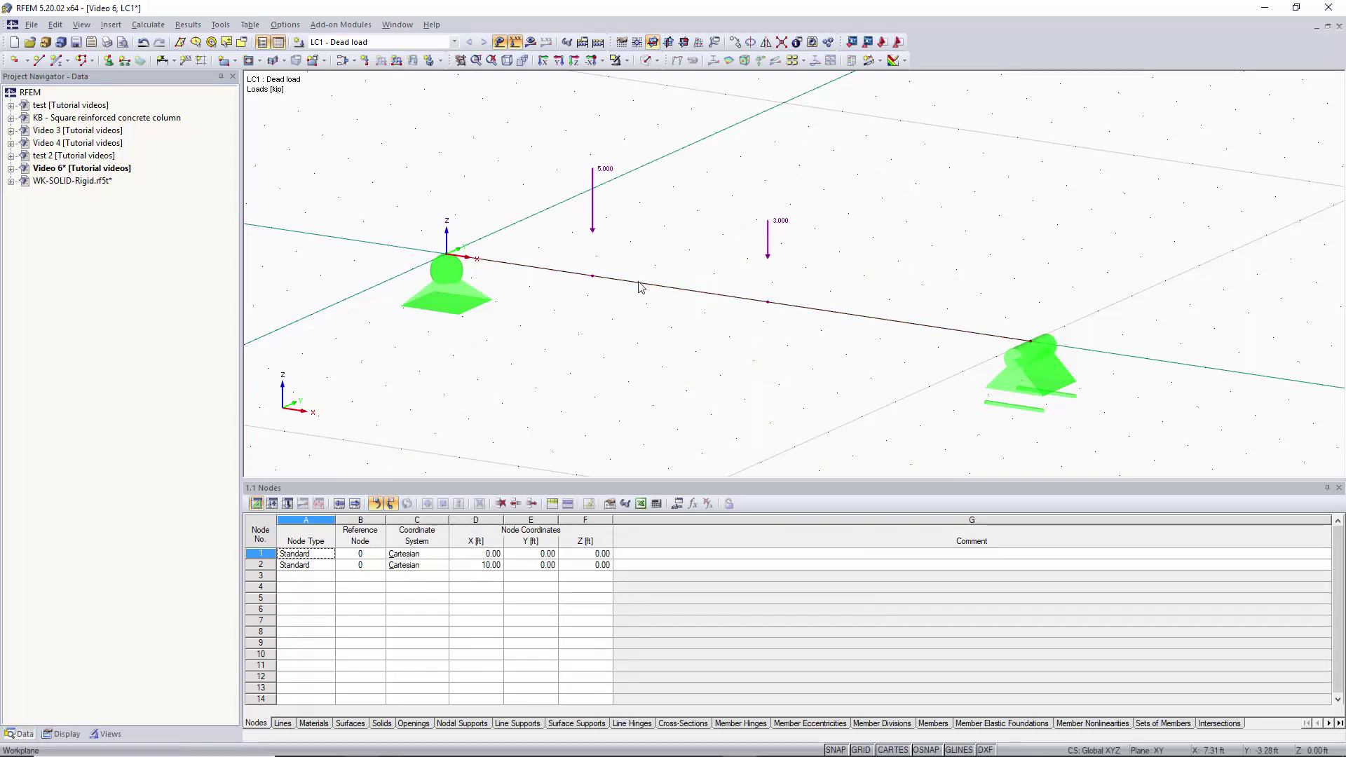
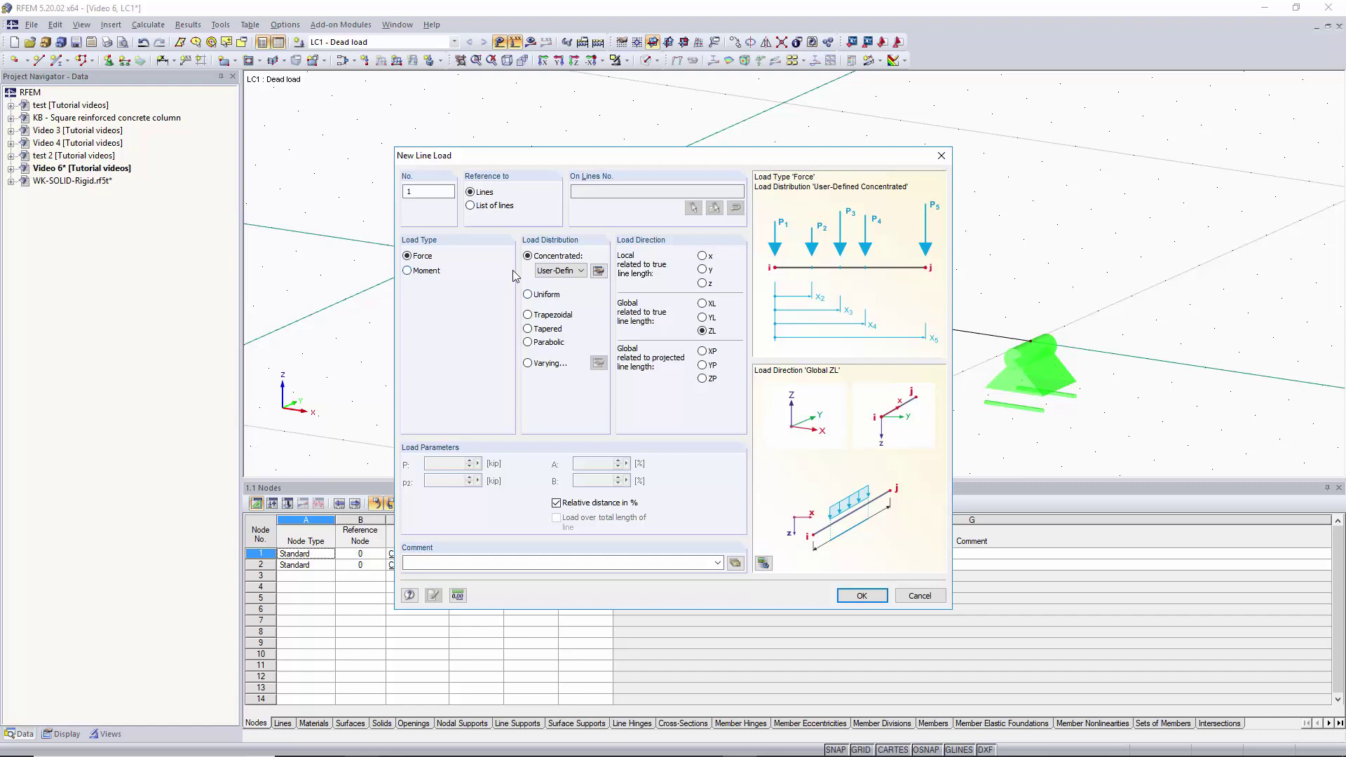
Step: Open the load table of the user-defined concentrated distribution and set P at x = 0% to 10 kip
left_click(598, 271)
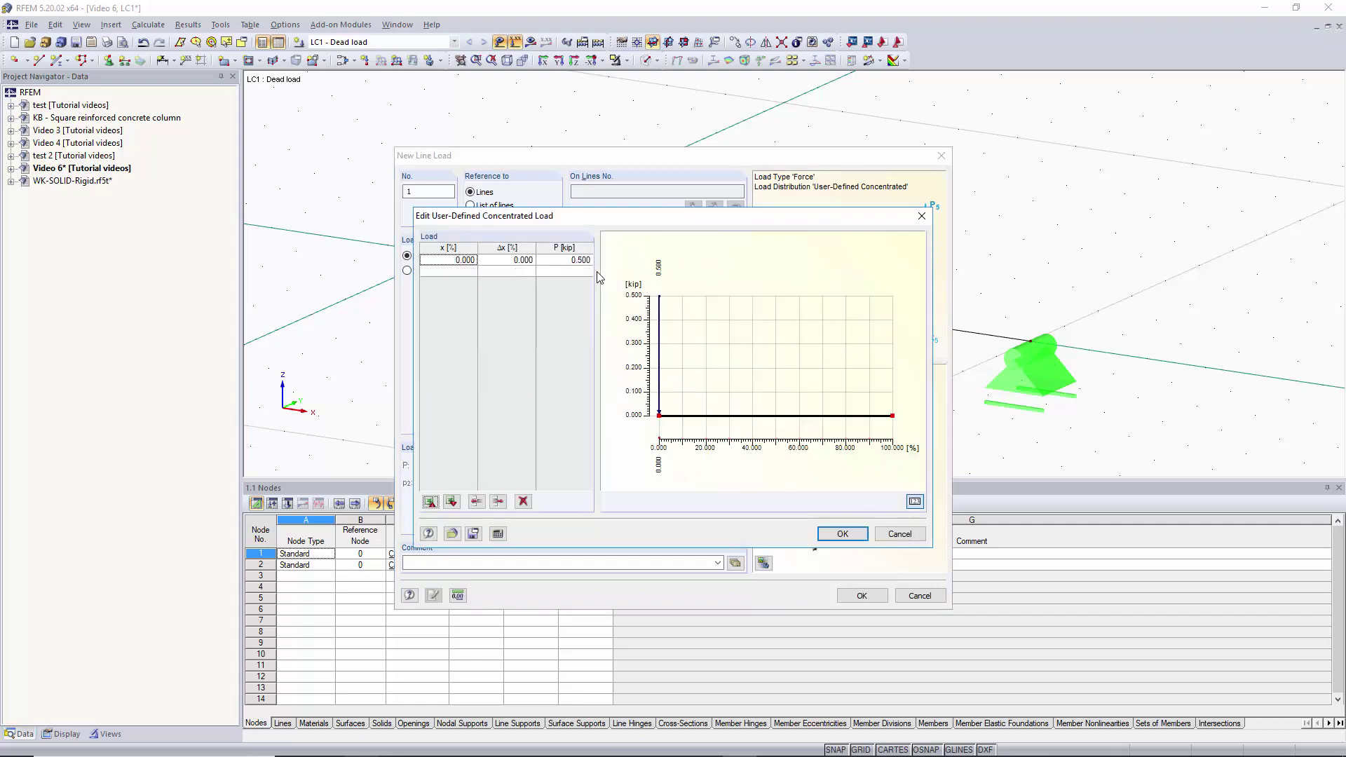
left_click_drag(586, 261, 449, 261)
key("Delete")
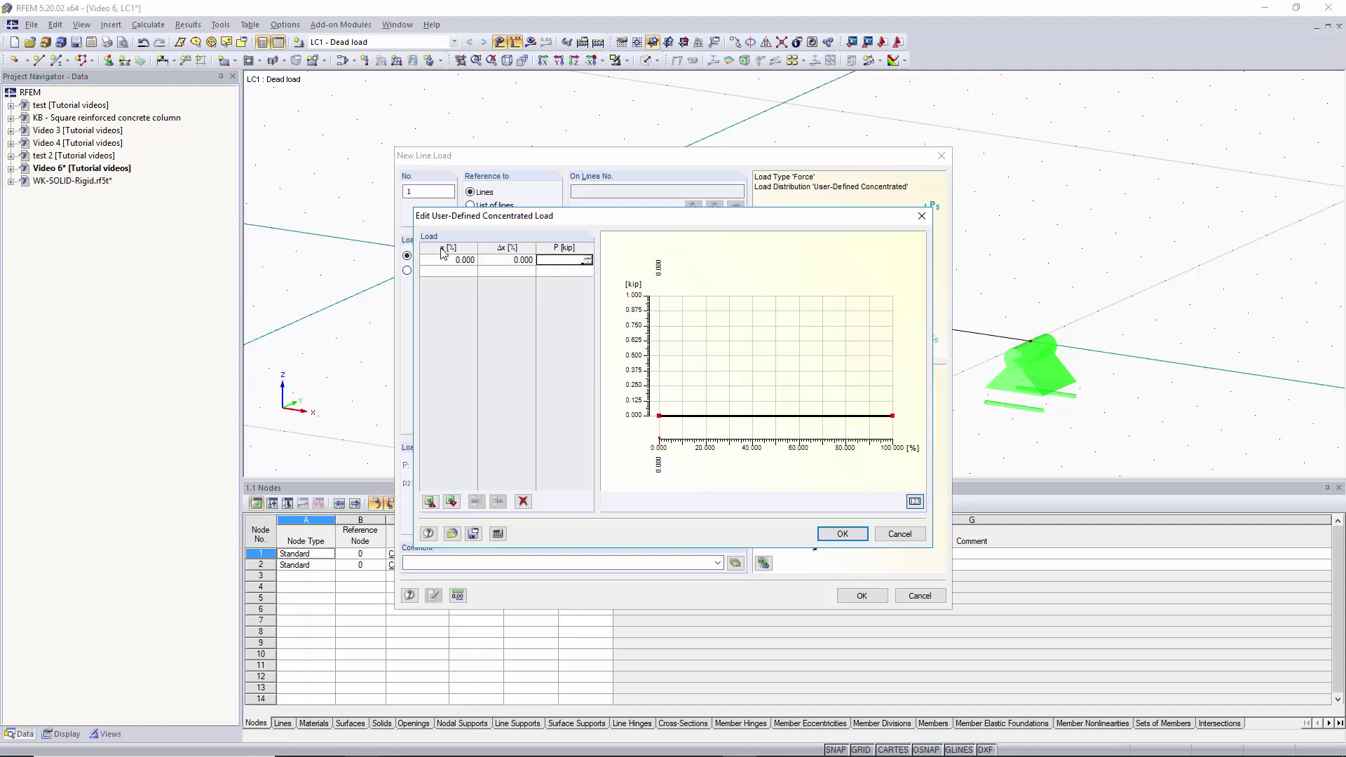
left_click_drag(452, 260, 483, 263)
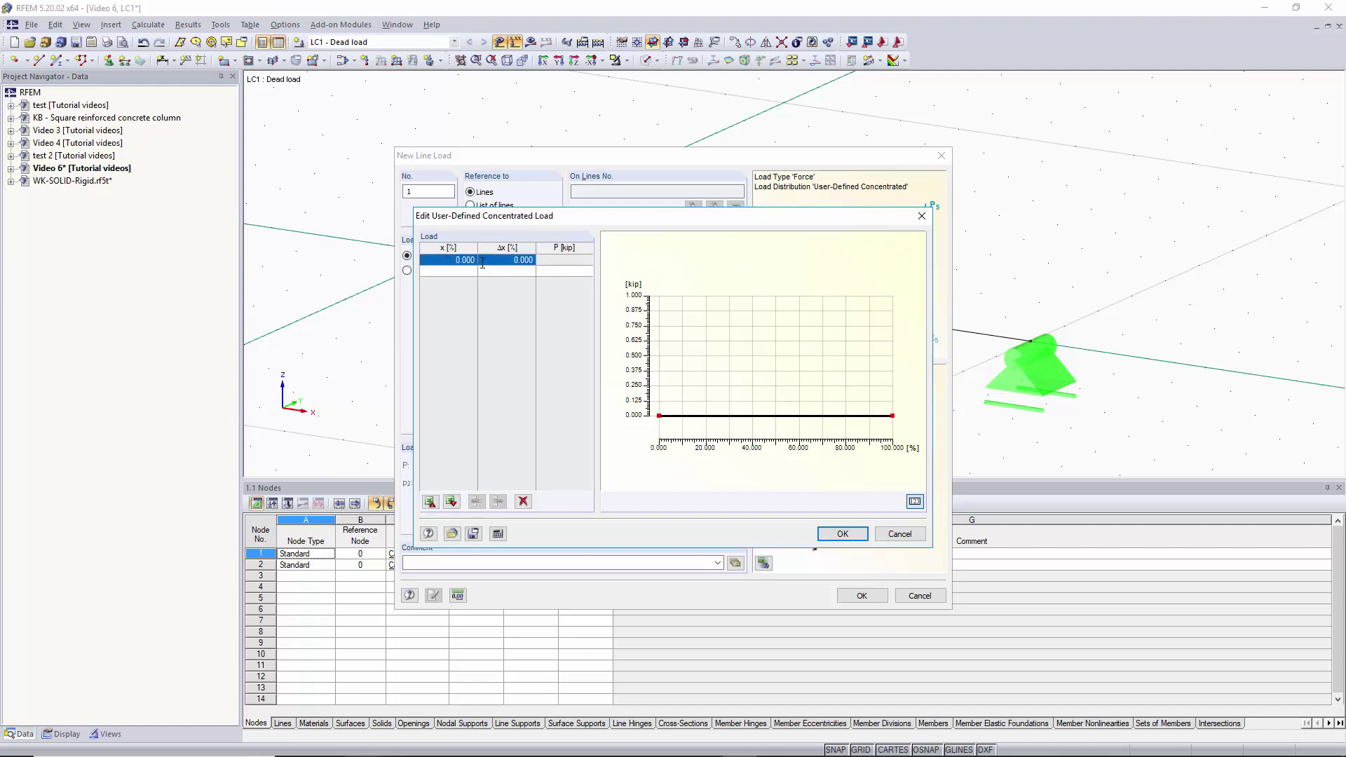
left_click(472, 261)
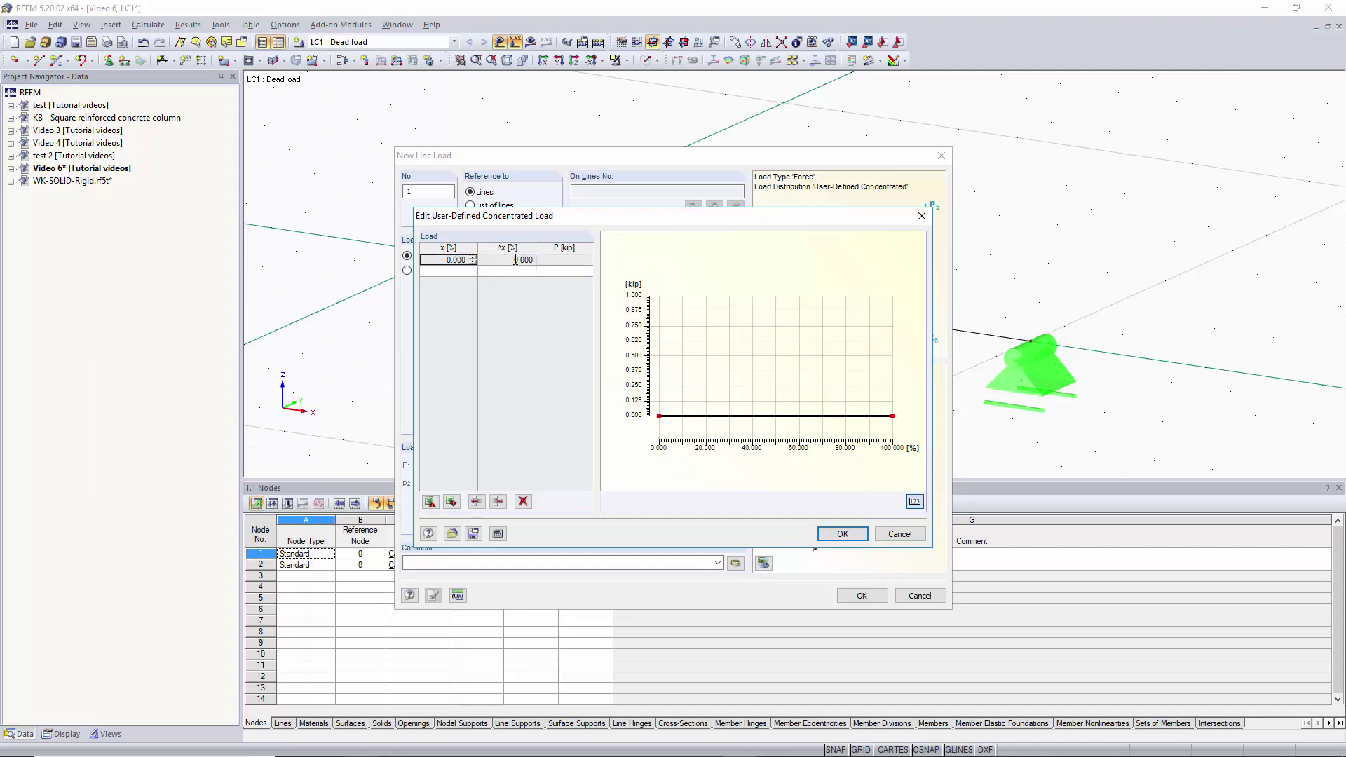
left_click(553, 259)
type("10")
Step: Add a second load to the user-defined table at x = 10% with P set to 9 kip
left_click(463, 272)
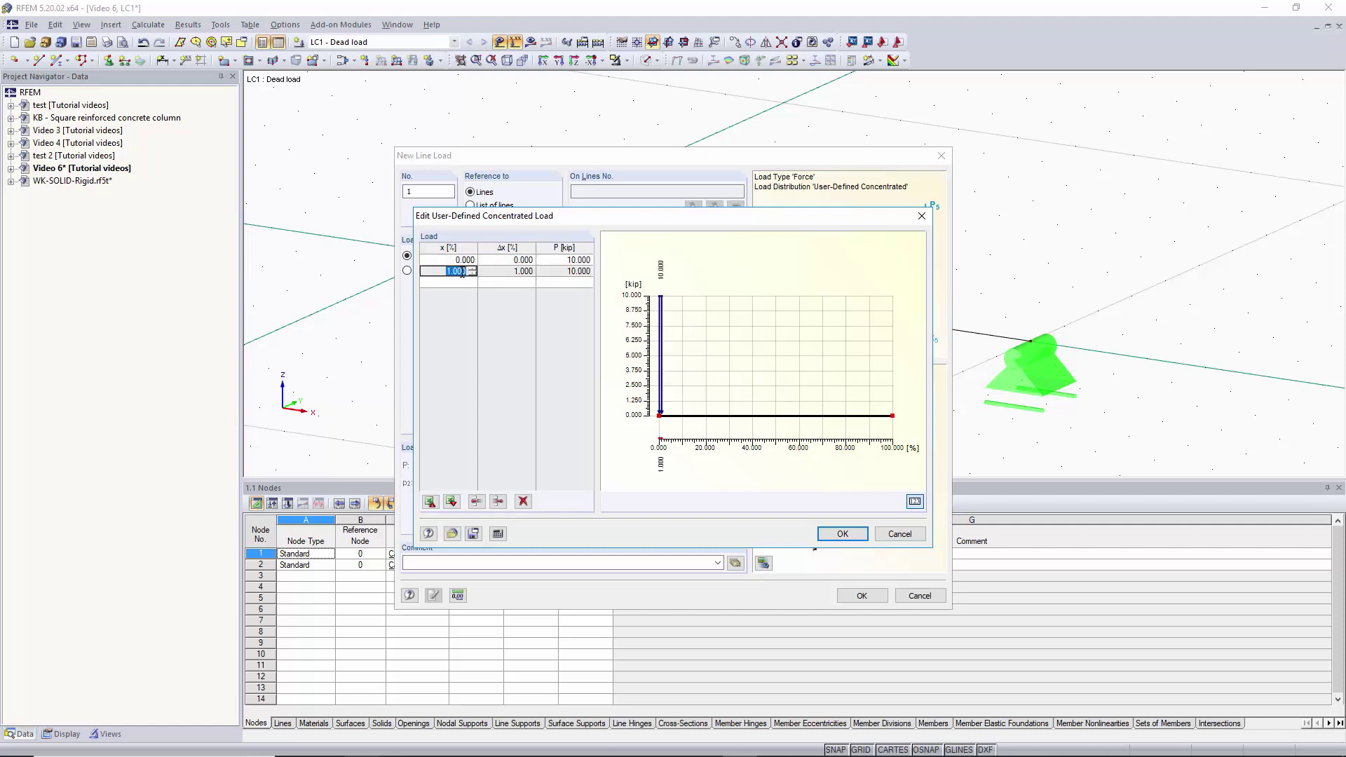
type("10")
left_click(575, 274)
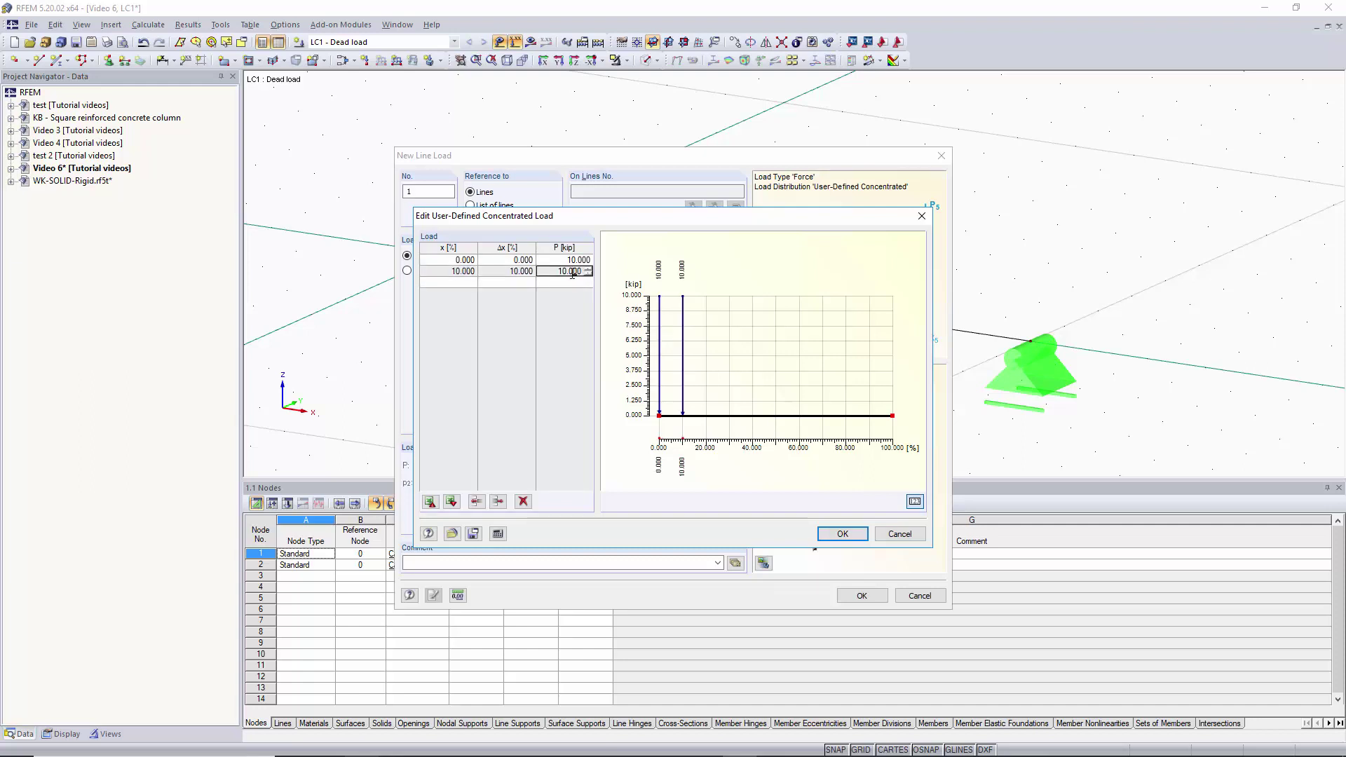
double_click(572, 274)
type("9")
key("Return")
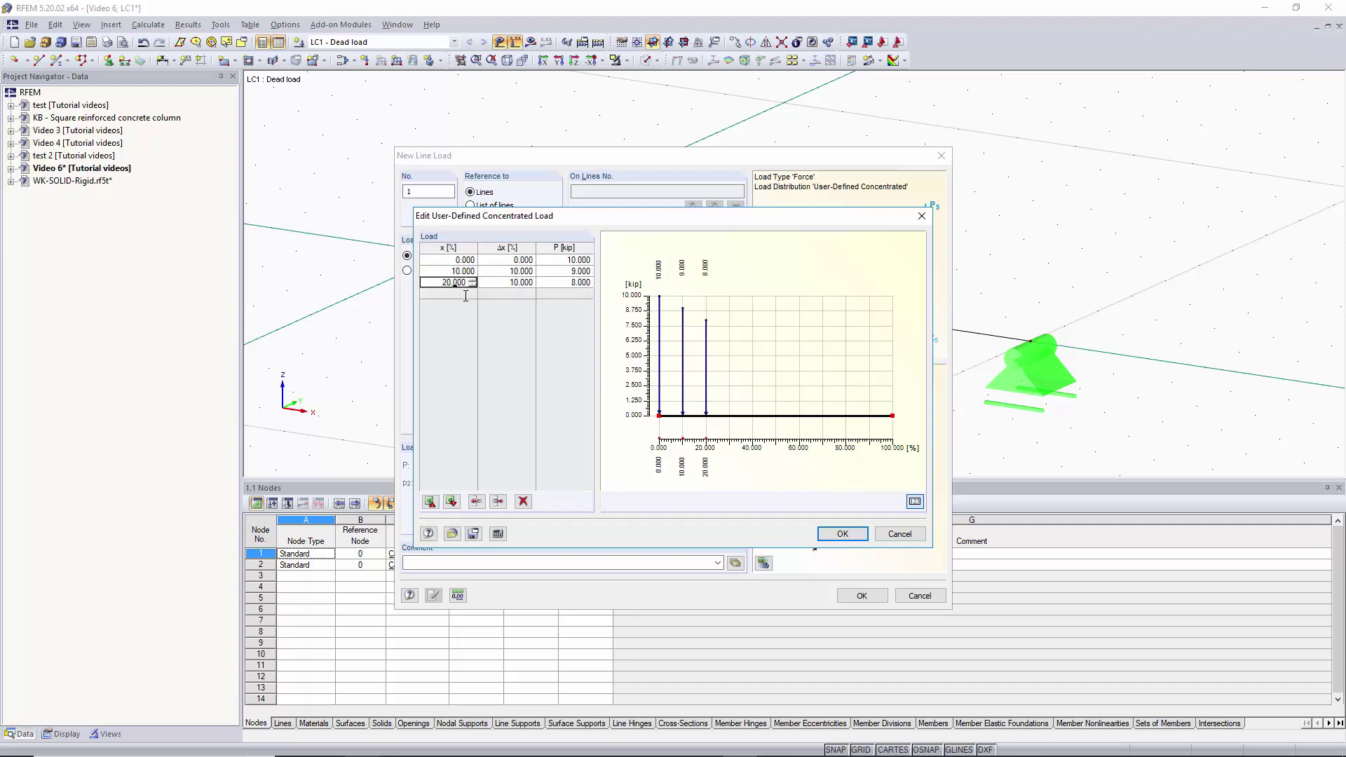
Step: Continue the load table in 10% increments up to x = 100%, with P decreasing by 1 kip per row to 0 kip
left_click(465, 295)
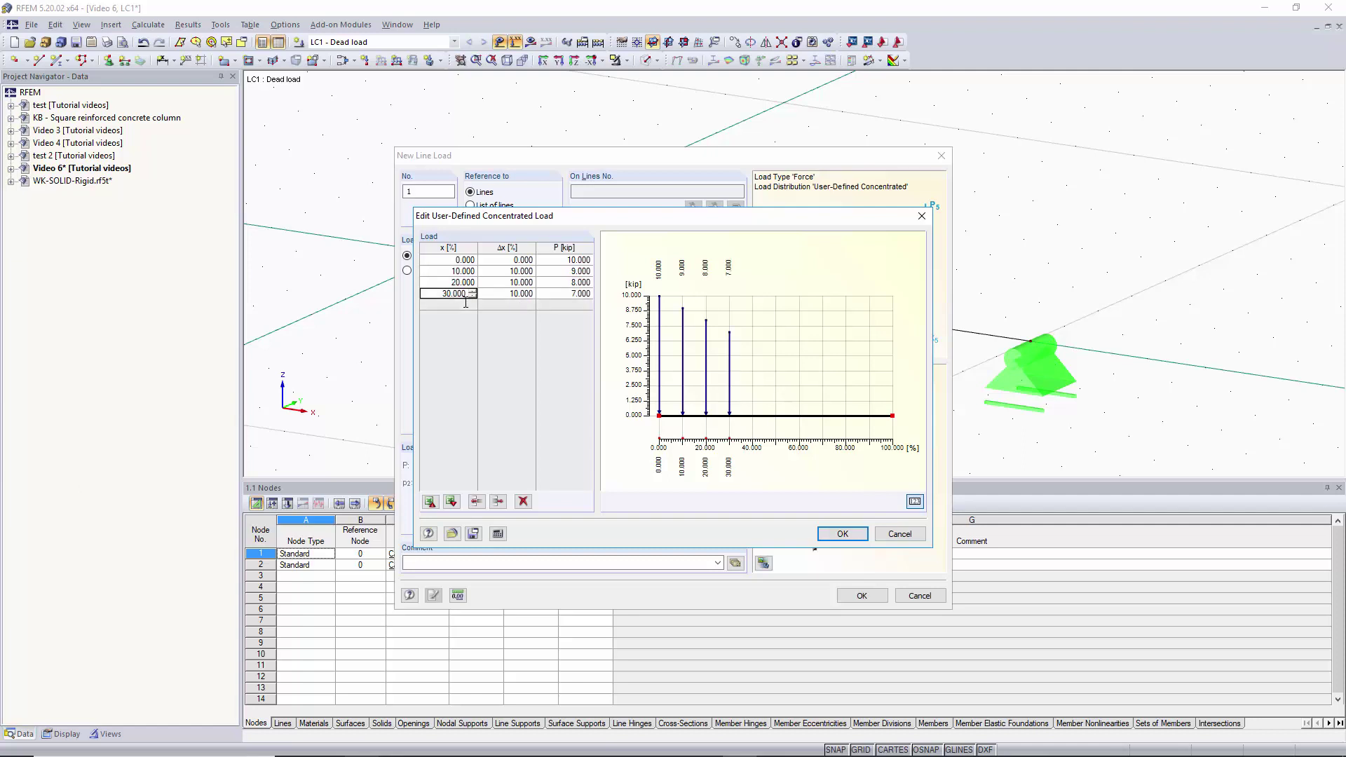
left_click(466, 304)
left_click(465, 316)
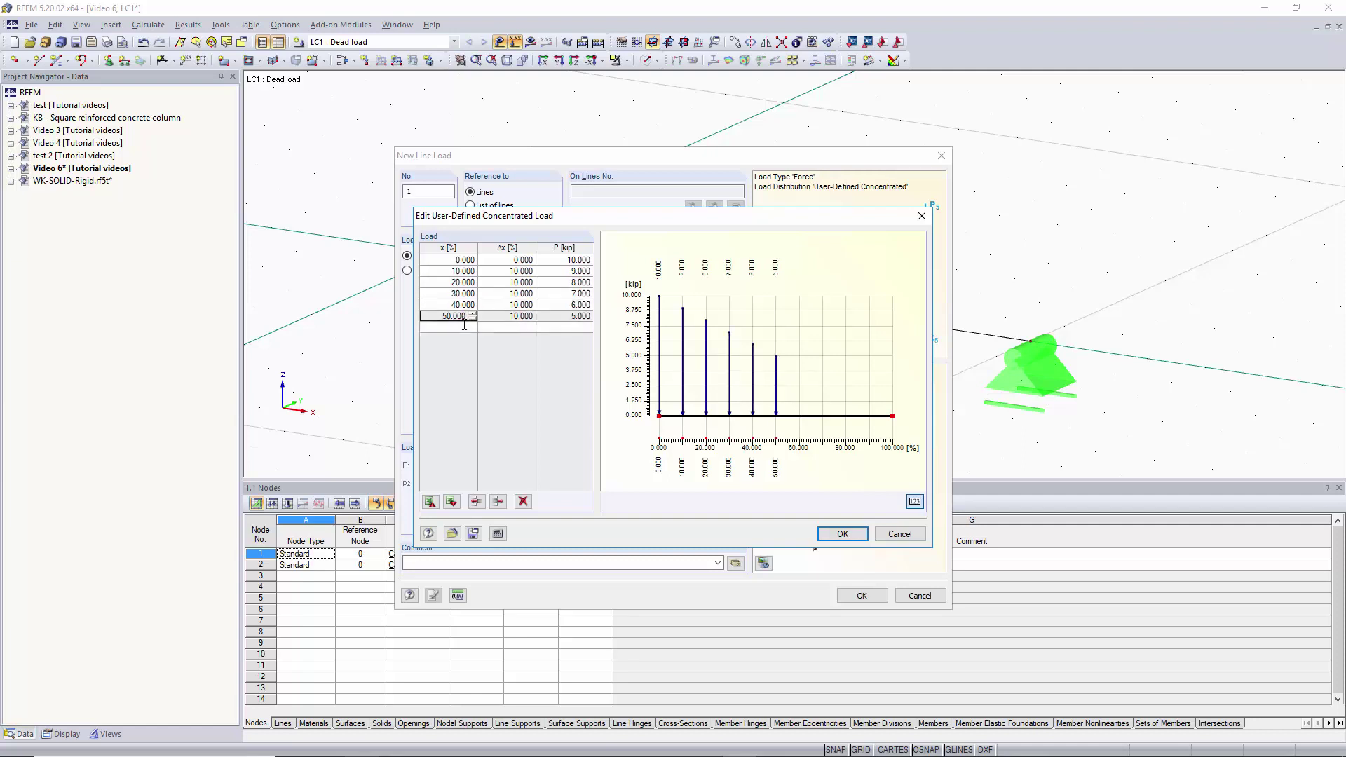
left_click(464, 327)
left_click(467, 338)
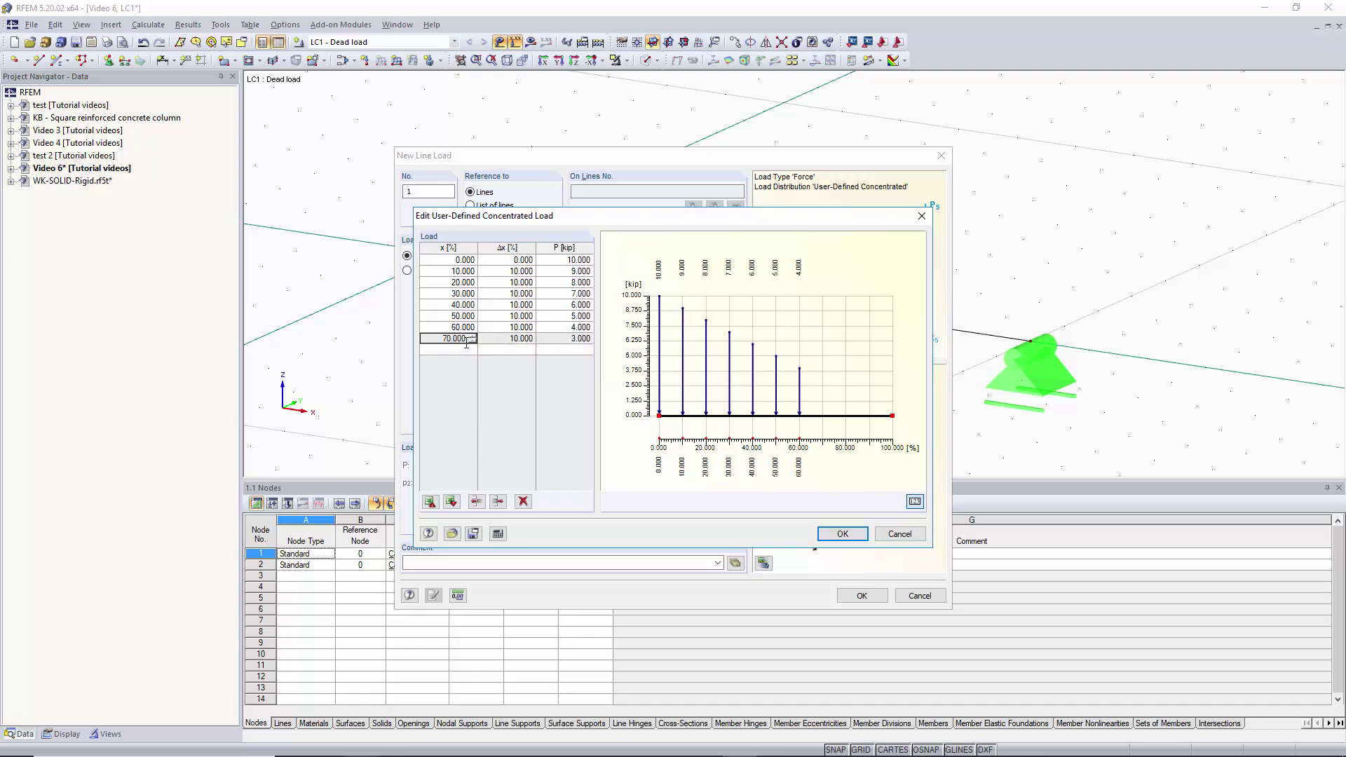
left_click(470, 349)
left_click(469, 359)
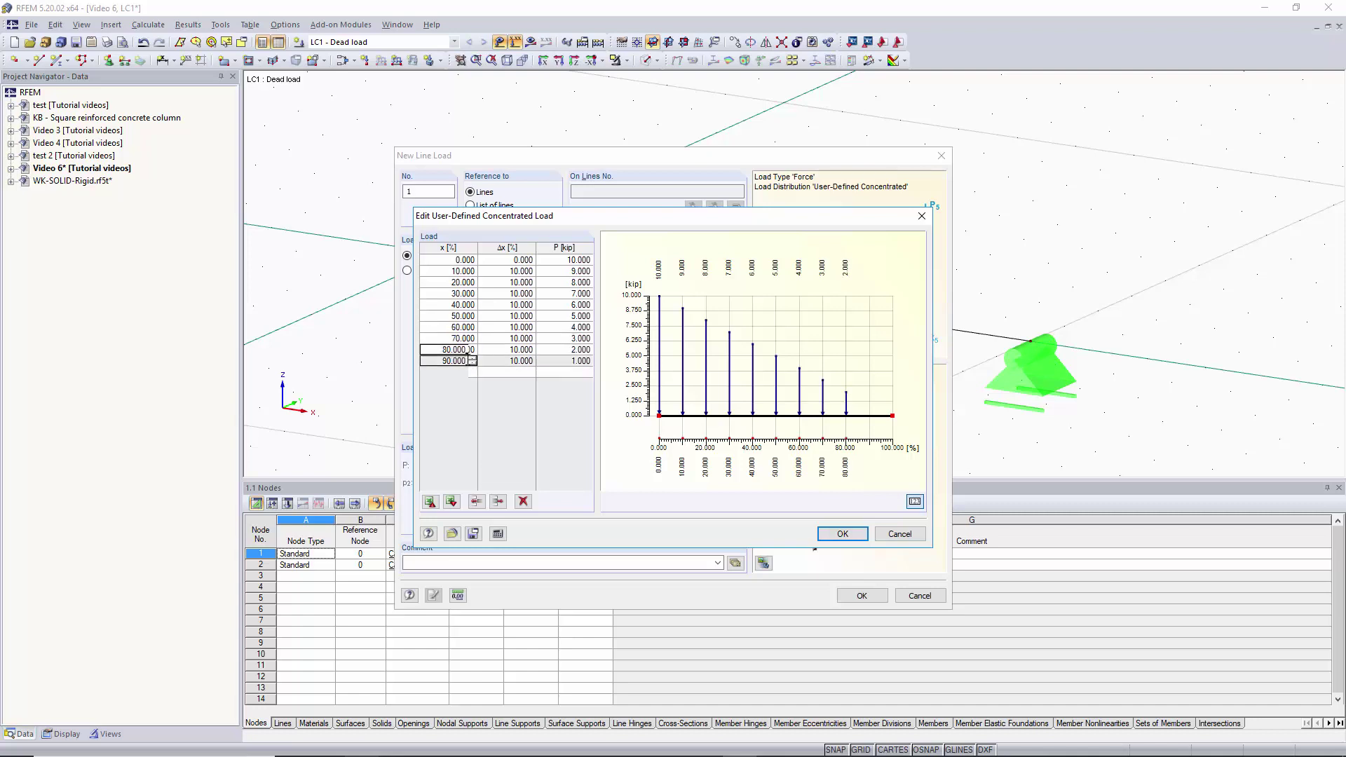
left_click(469, 373)
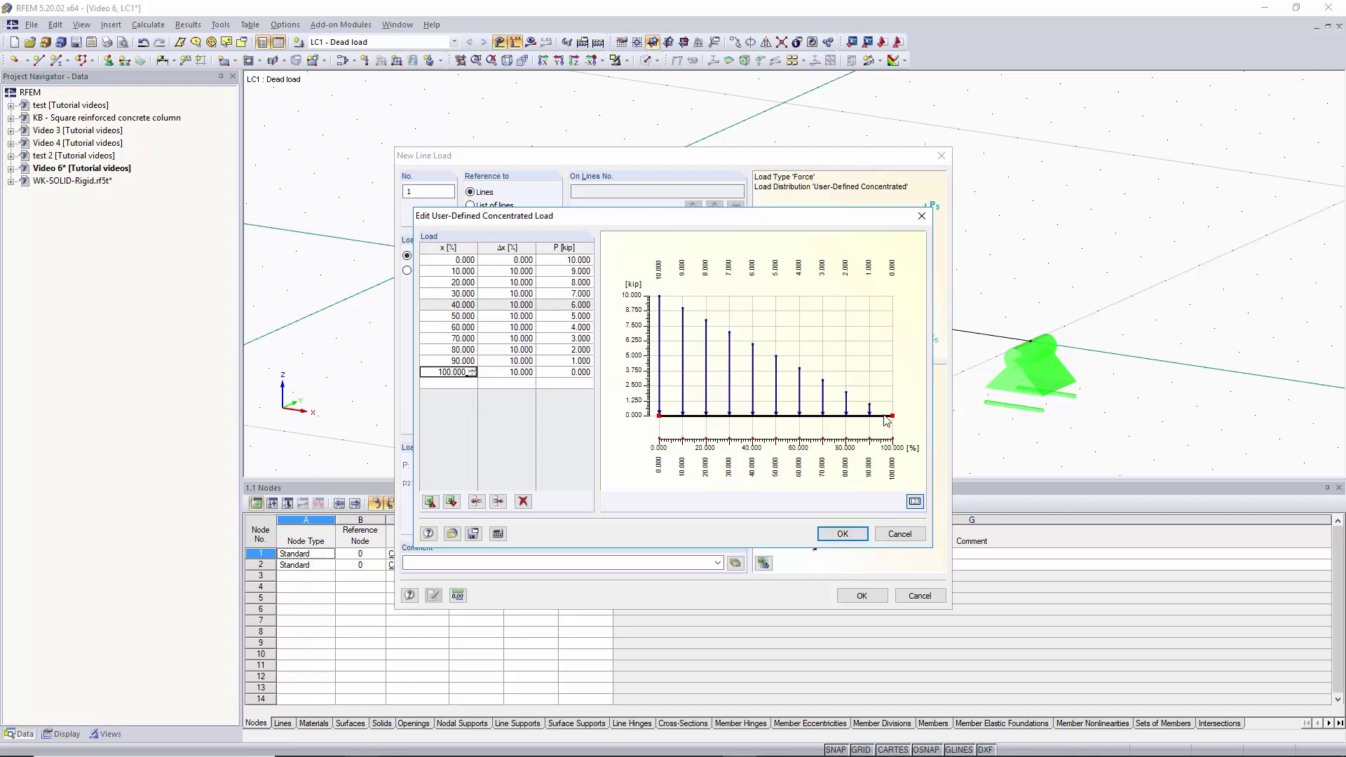
Step: Accept the user-defined concentrated load table and apply the line load to the beam line
left_click_drag(894, 420, 894, 427)
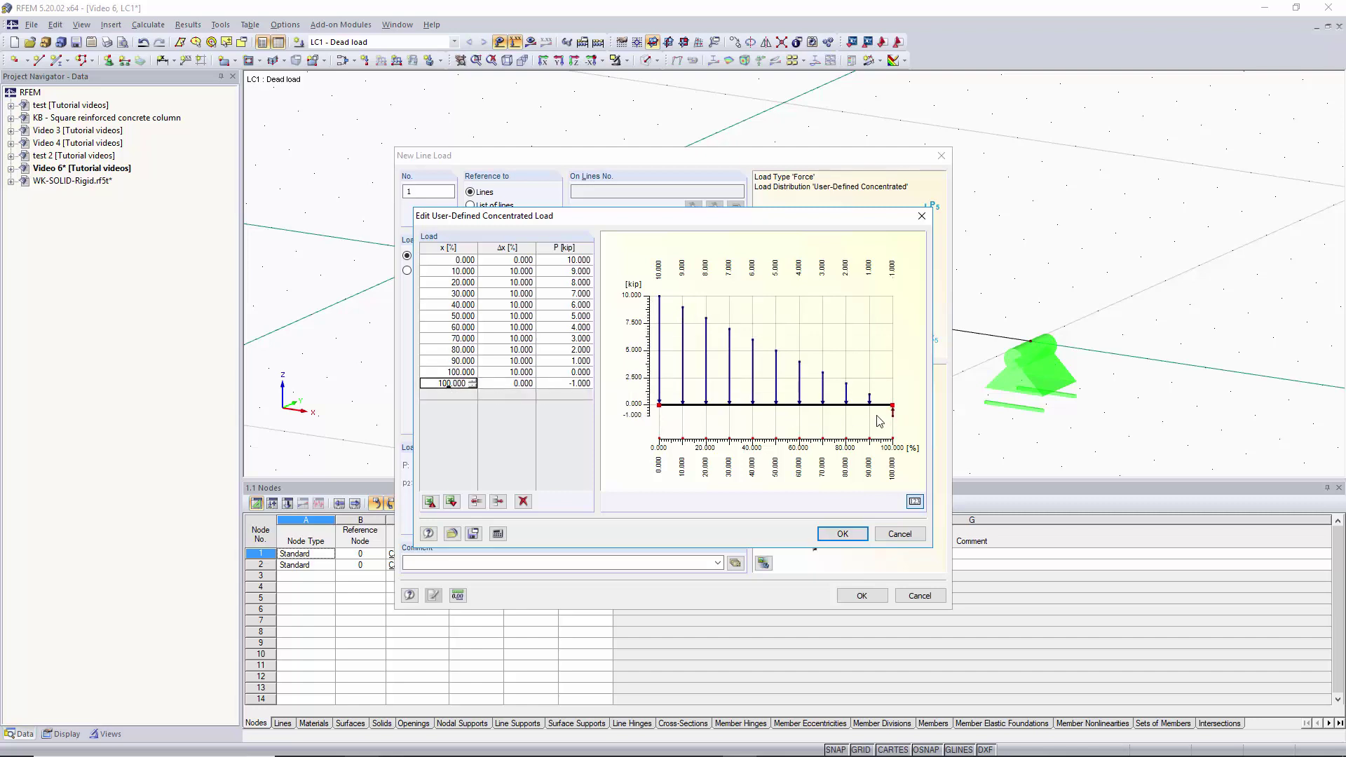
left_click(843, 536)
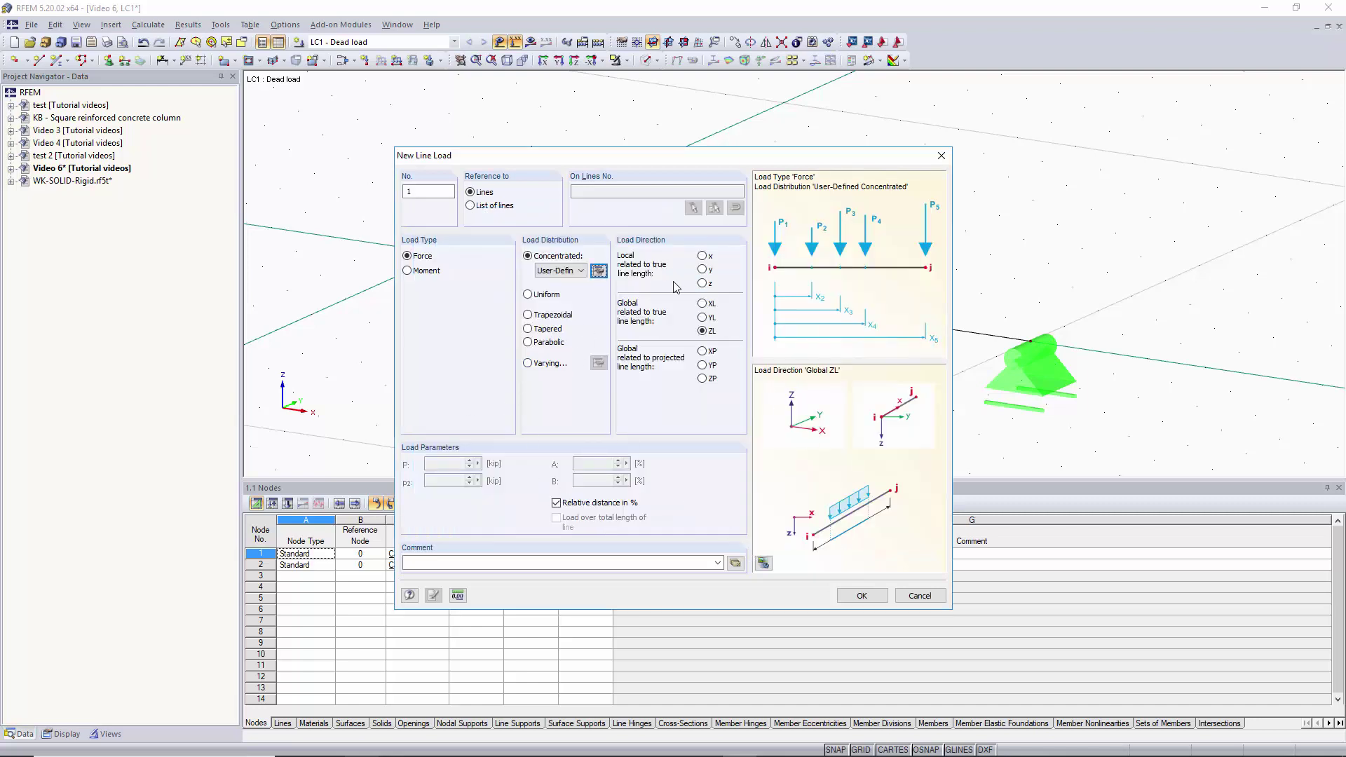
left_click(862, 595)
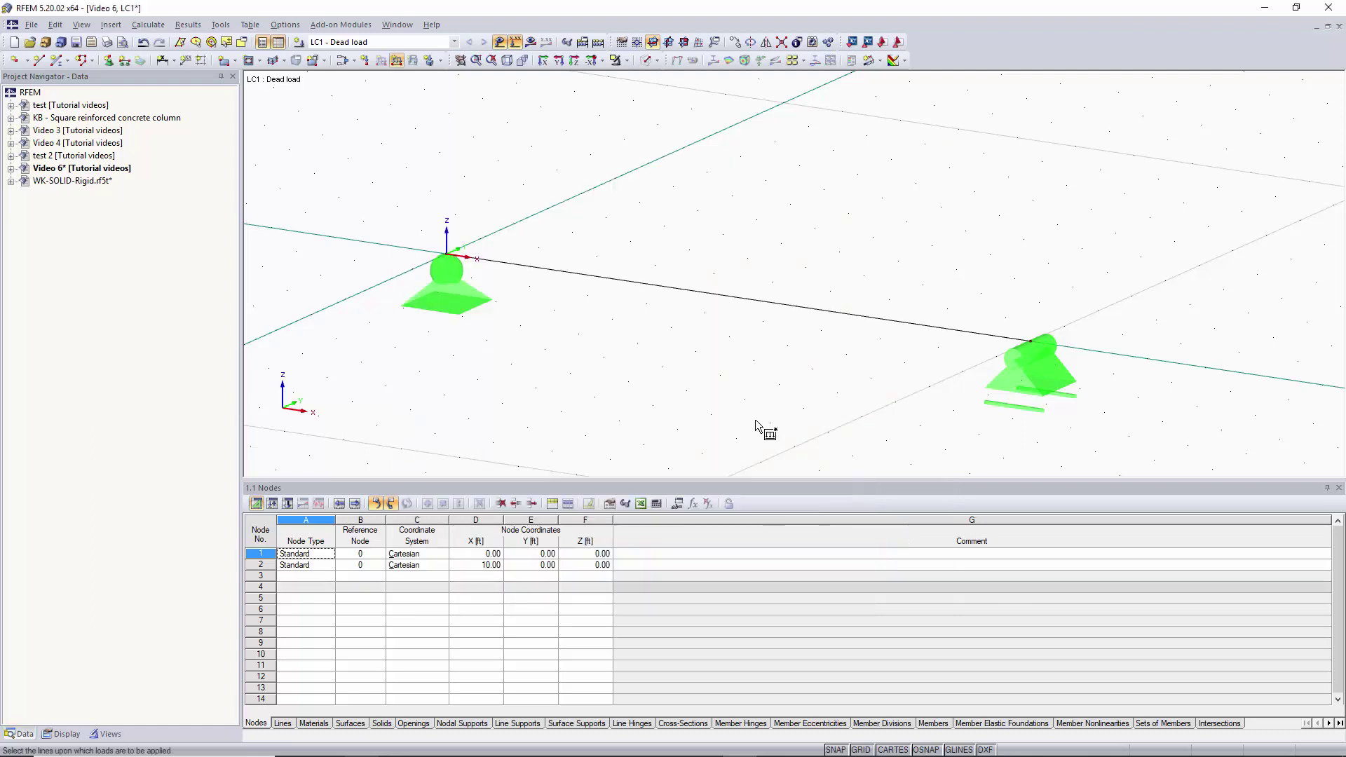
left_click(715, 296)
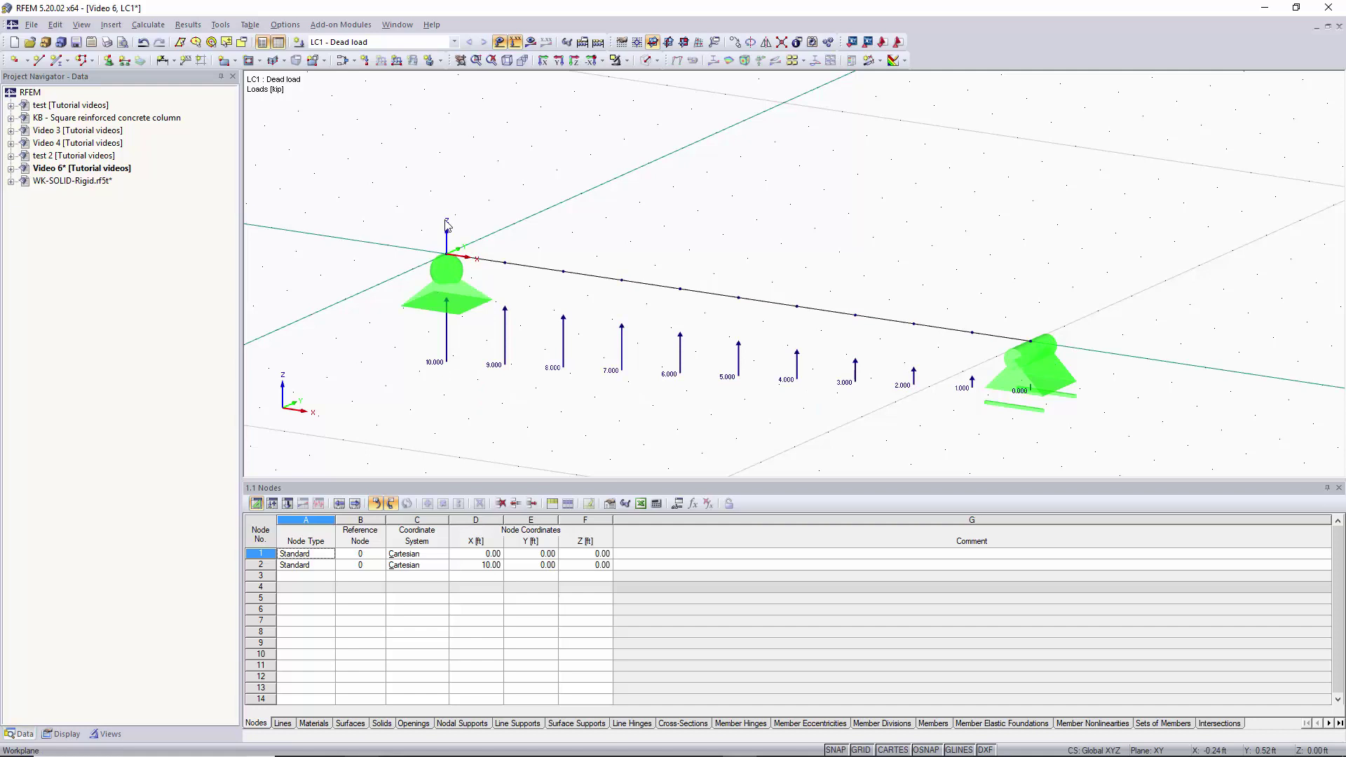
Step: Reopen the beam's user-defined concentrated load table and set P at x = 0% to -10 kip
double_click(439, 366)
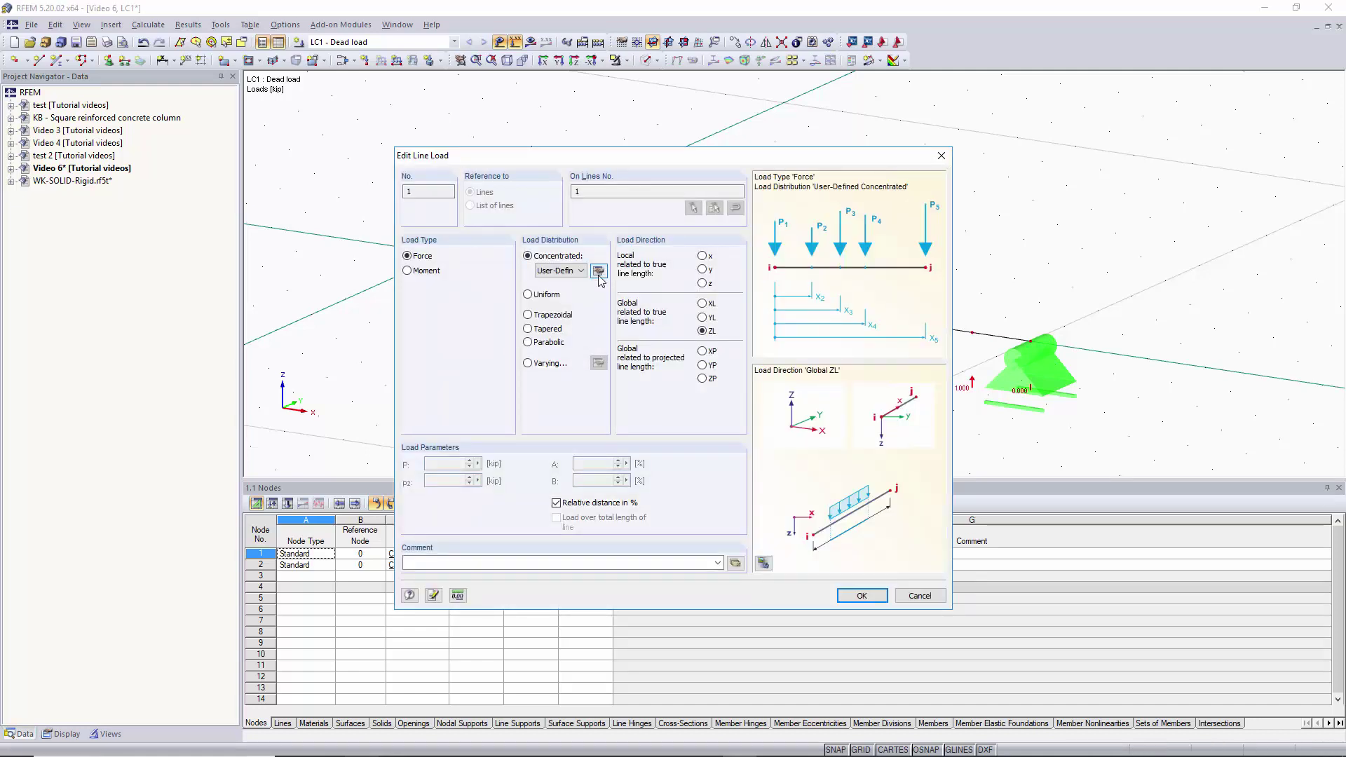
left_click(599, 273)
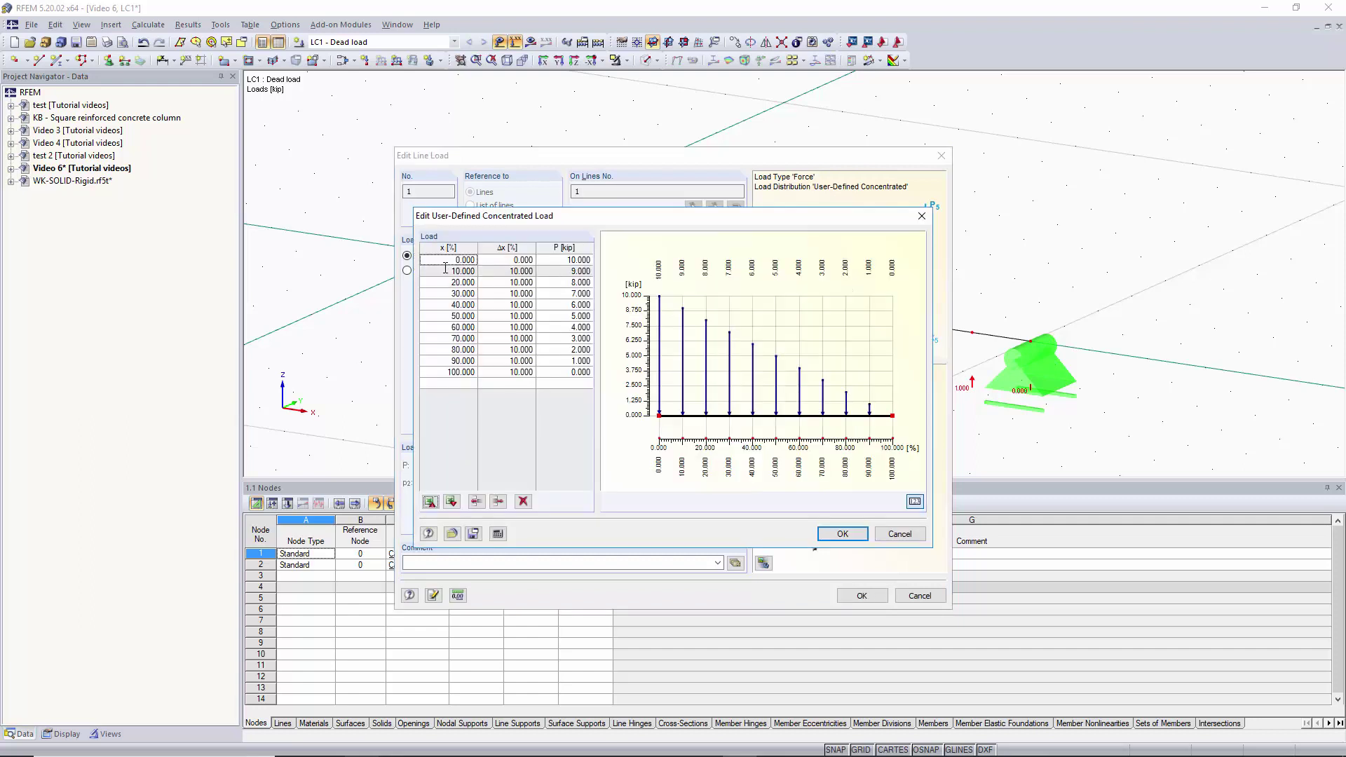
left_click(444, 270)
left_click(563, 261)
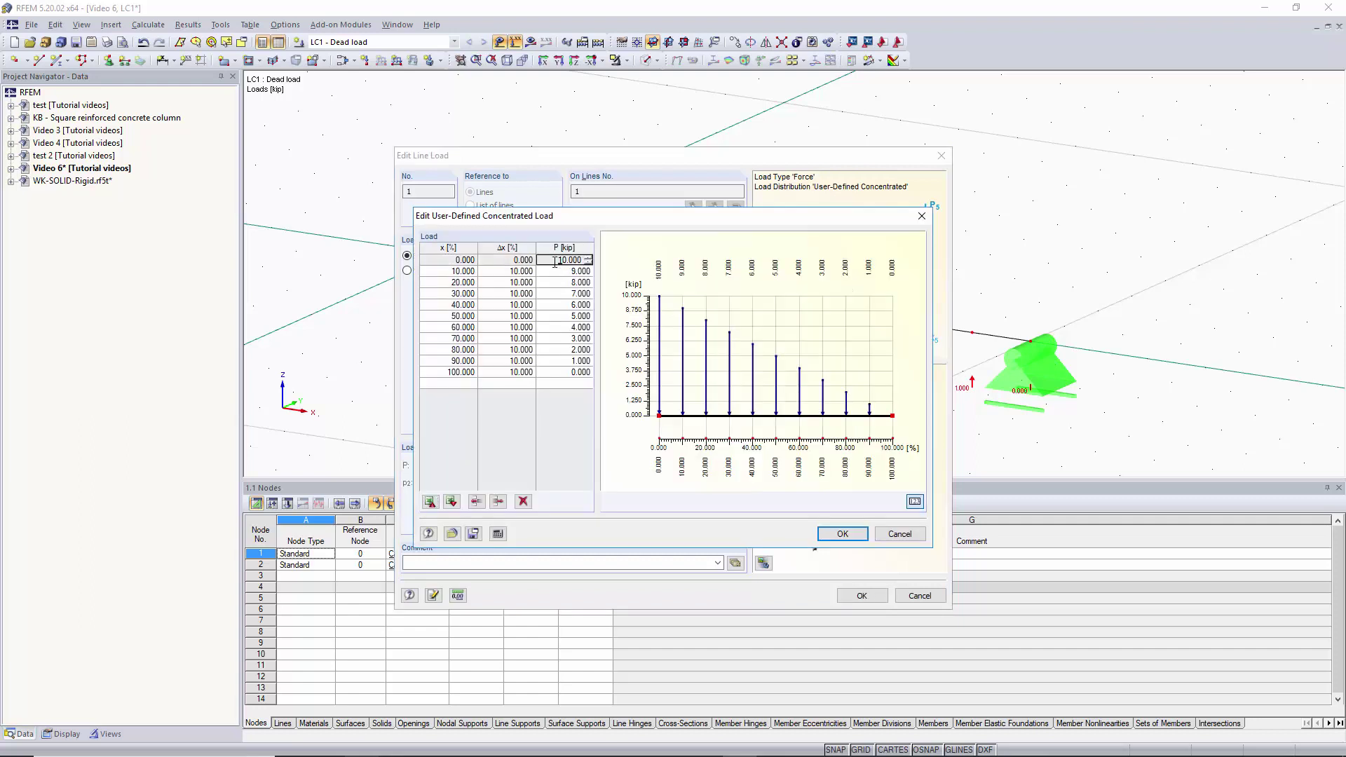
type("-")
left_click(462, 273)
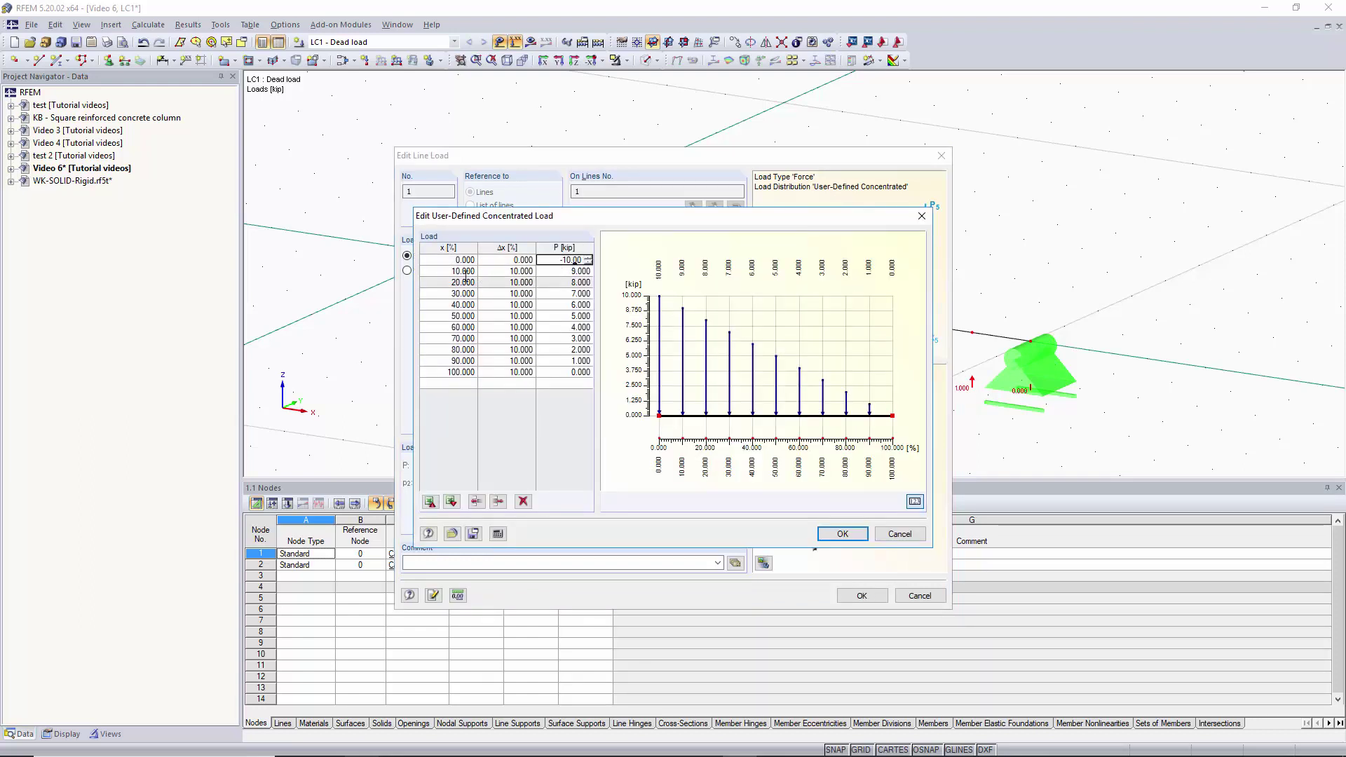
Step: Replace the rows beyond x = 0% with loads every 10%, from -9 kip at 10% to 0 kip at 100%, and apply the edited load
left_click_drag(463, 276, 432, 394)
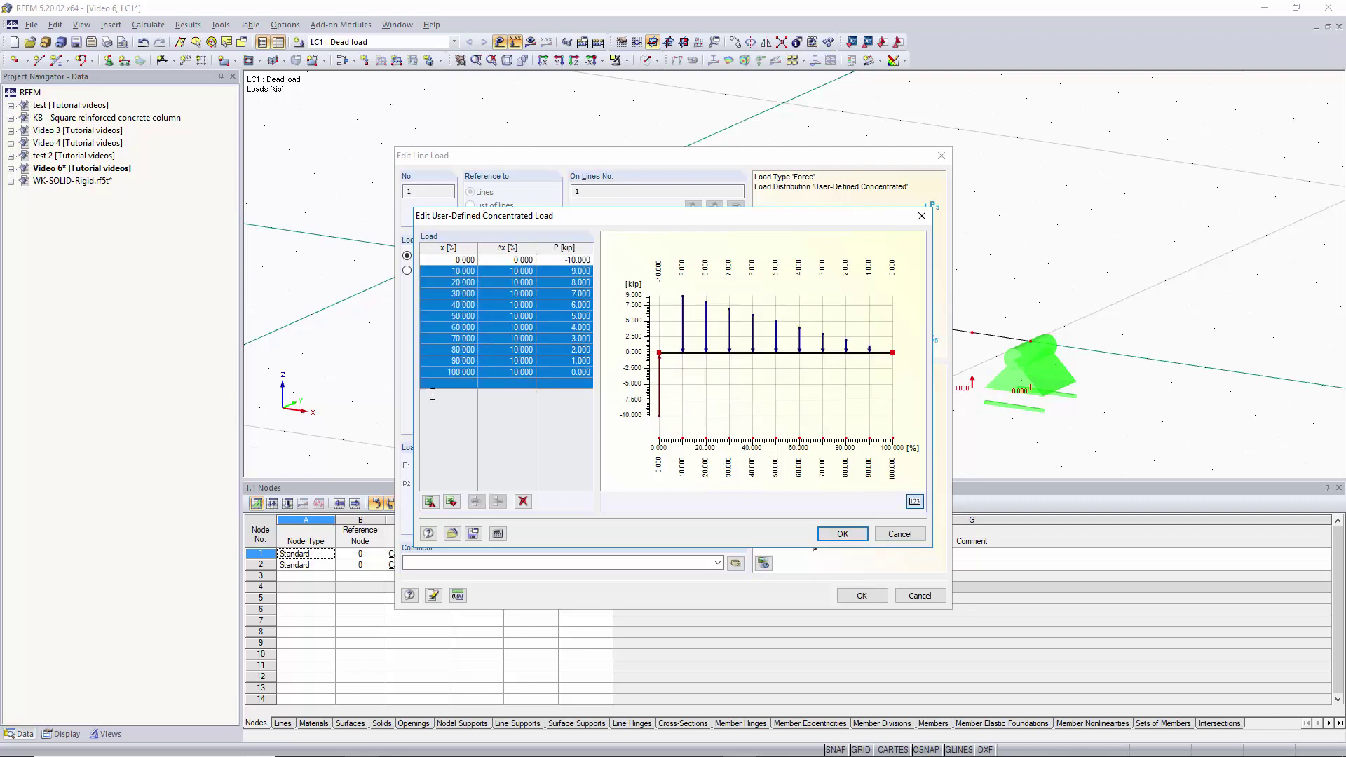
key("Delete")
left_click(463, 283)
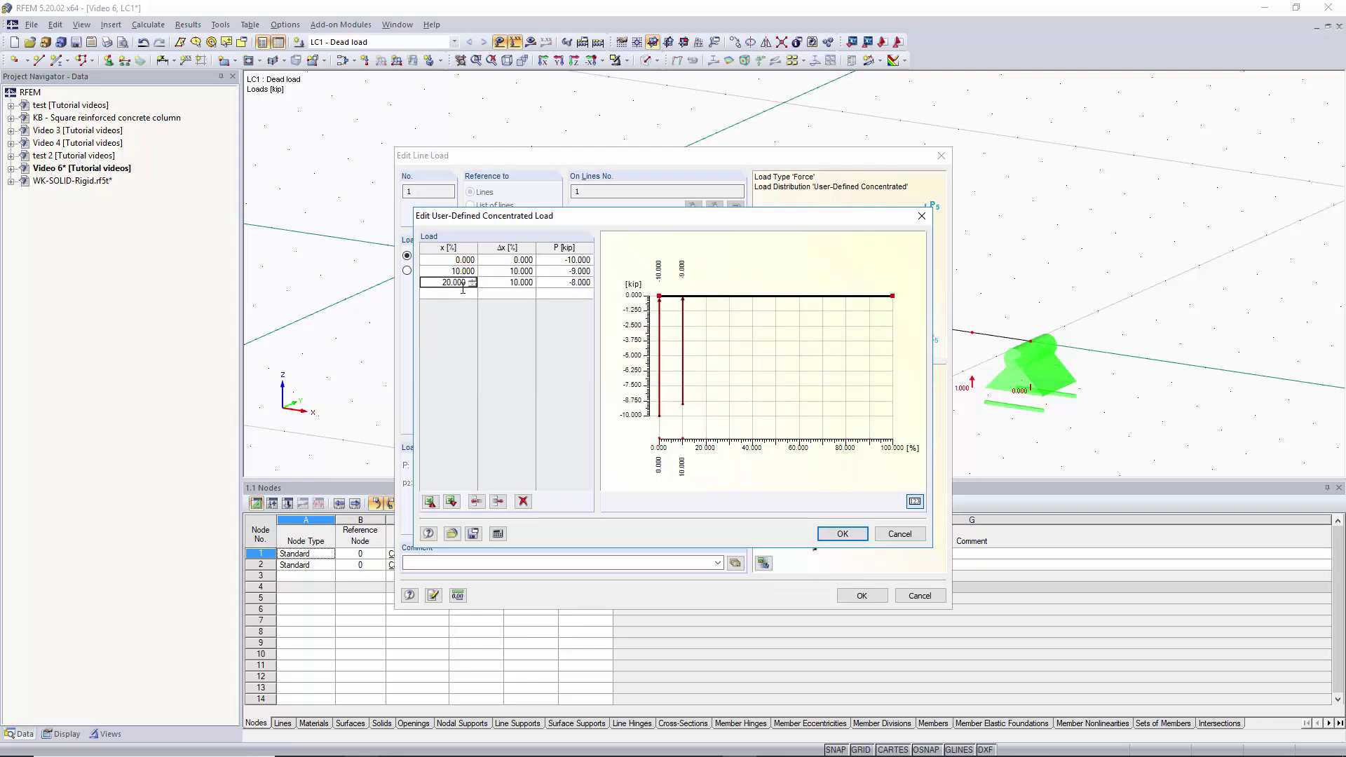
left_click(462, 294)
left_click(463, 305)
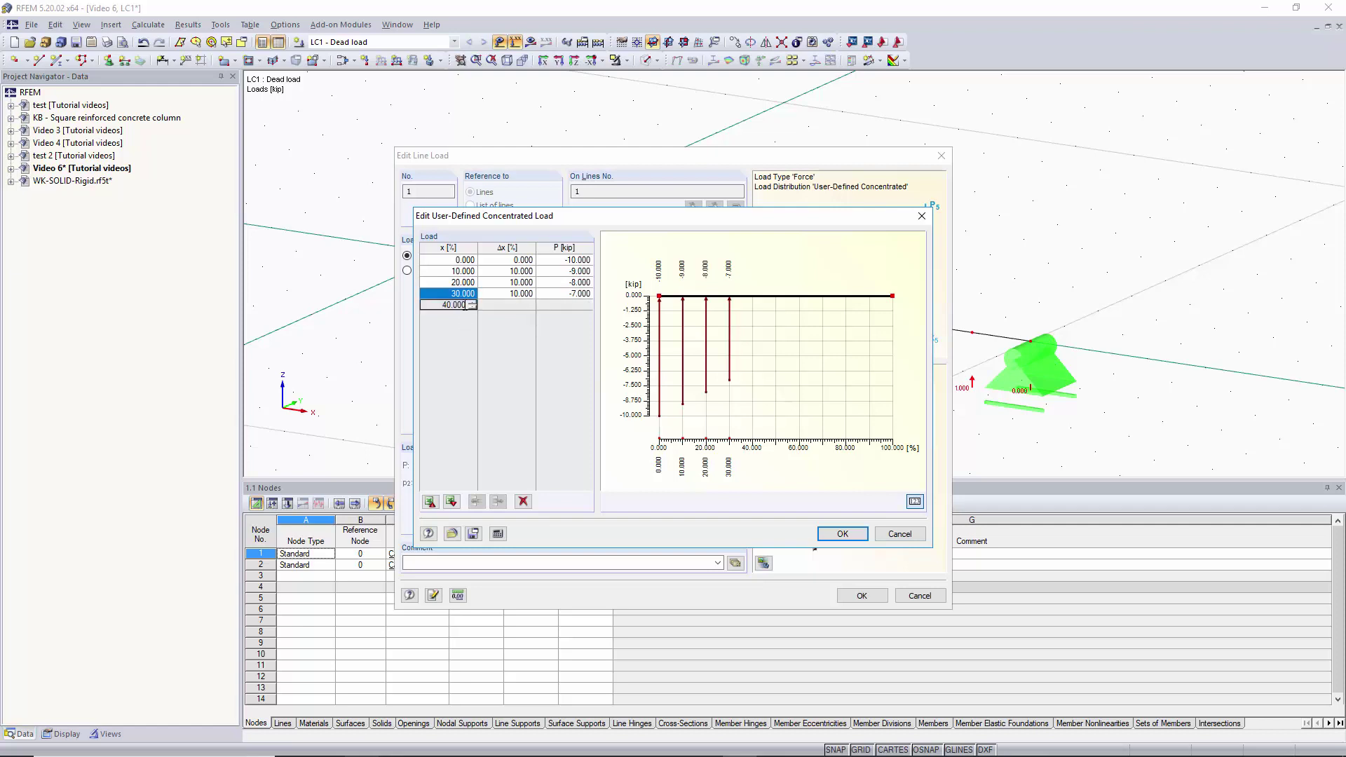
left_click(463, 317)
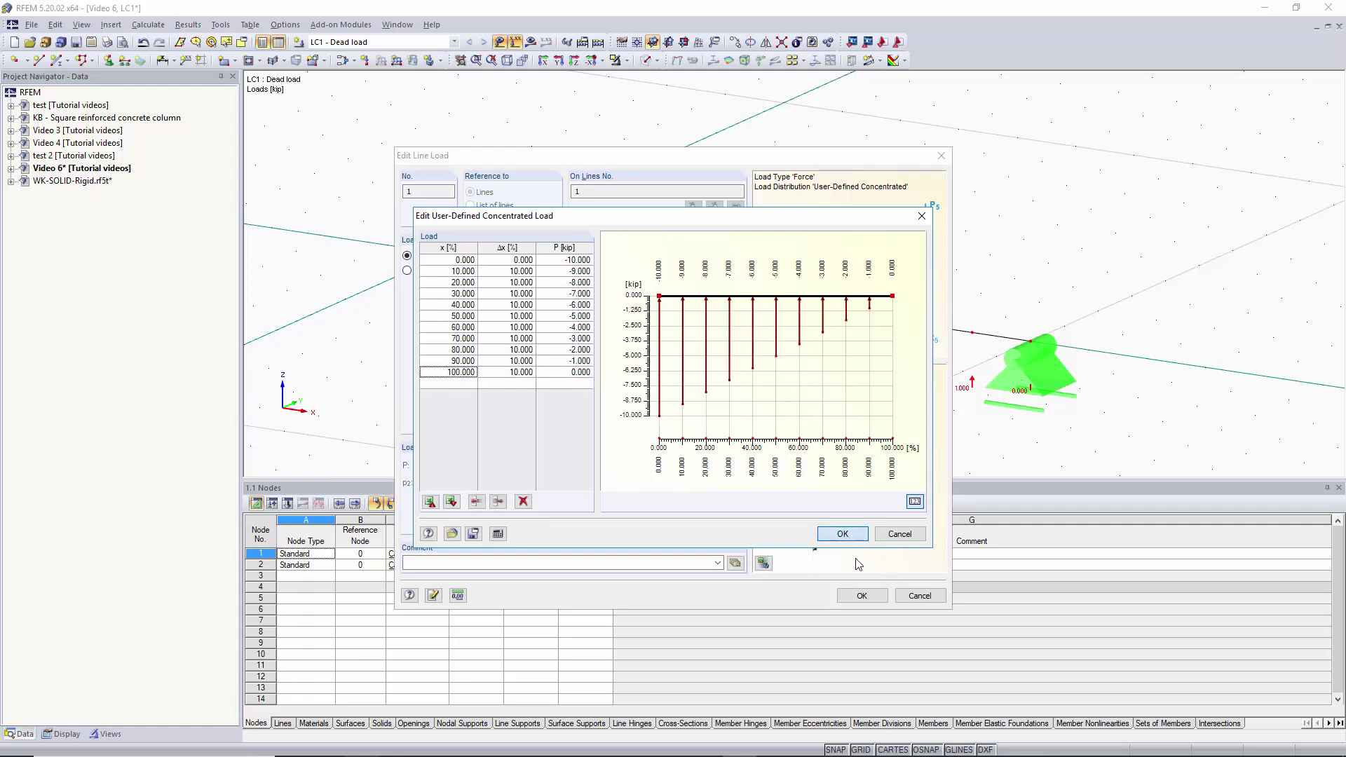
left_click(845, 535)
left_click(863, 596)
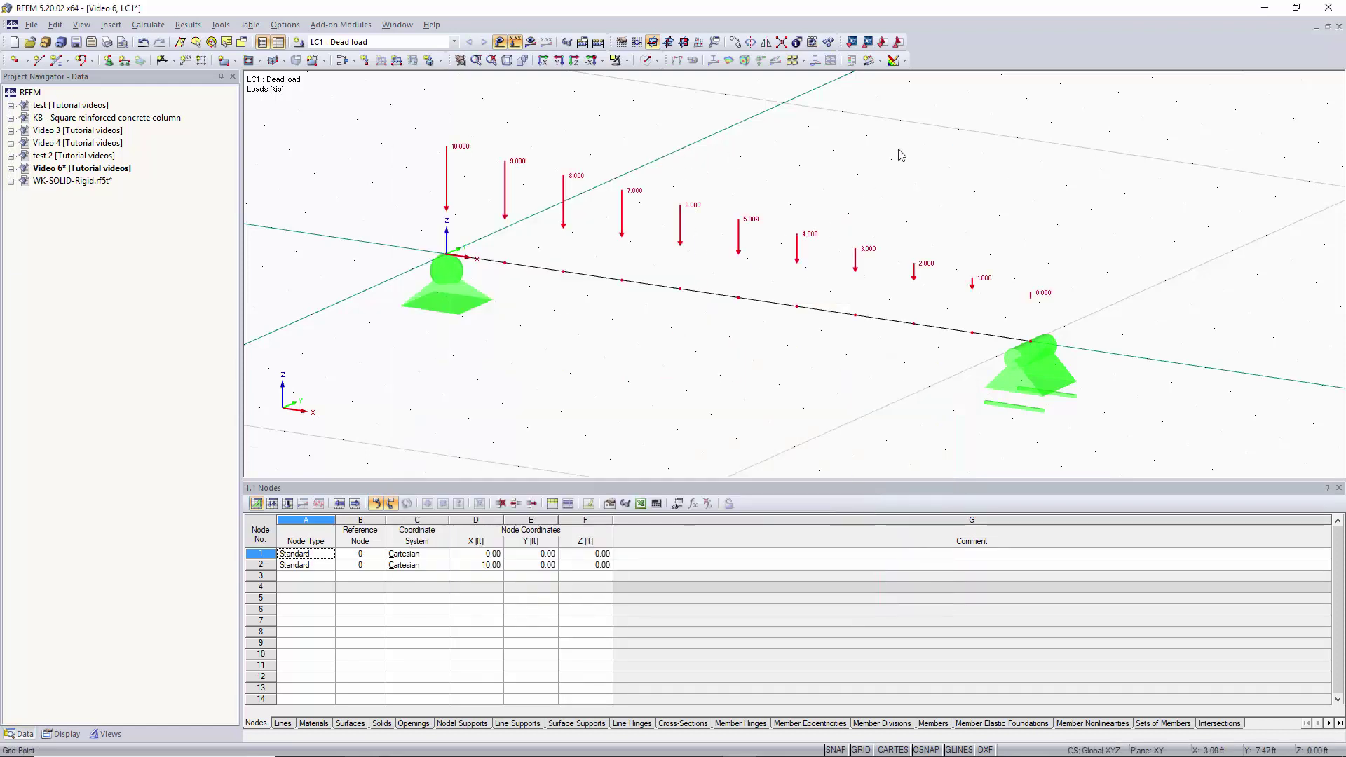